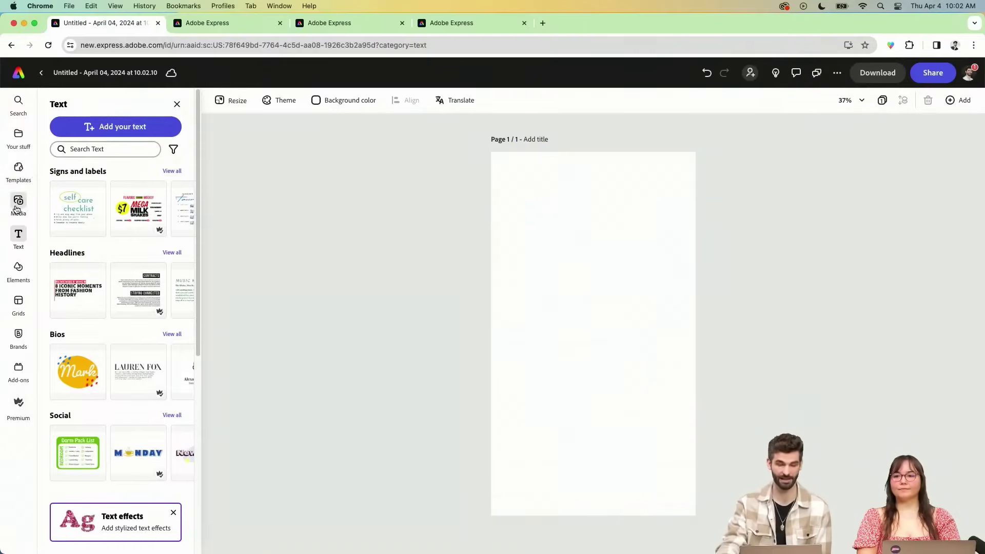
# - Upload the Human Settlement longform video from the computer onto the page
pyautogui.moveTo(17, 208)
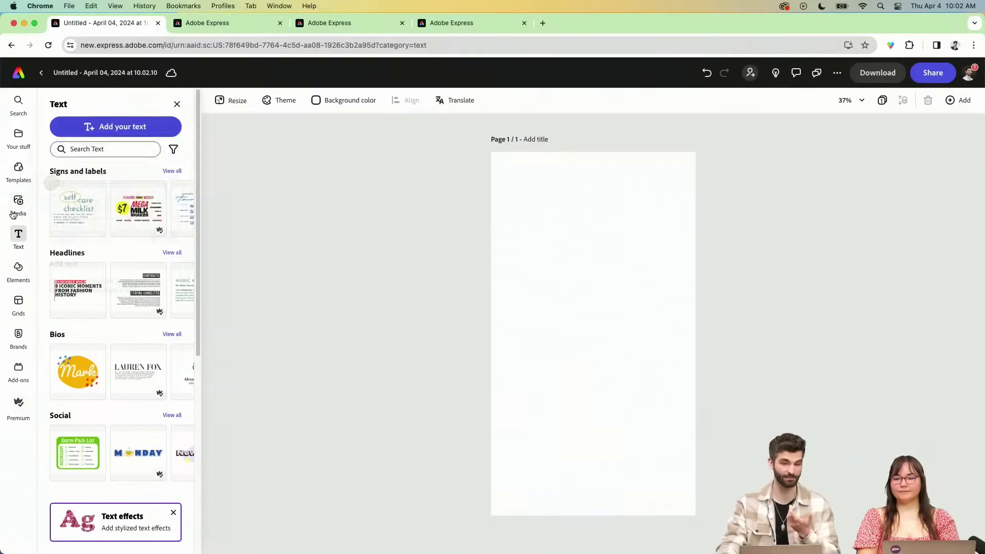
pyautogui.click(16, 212)
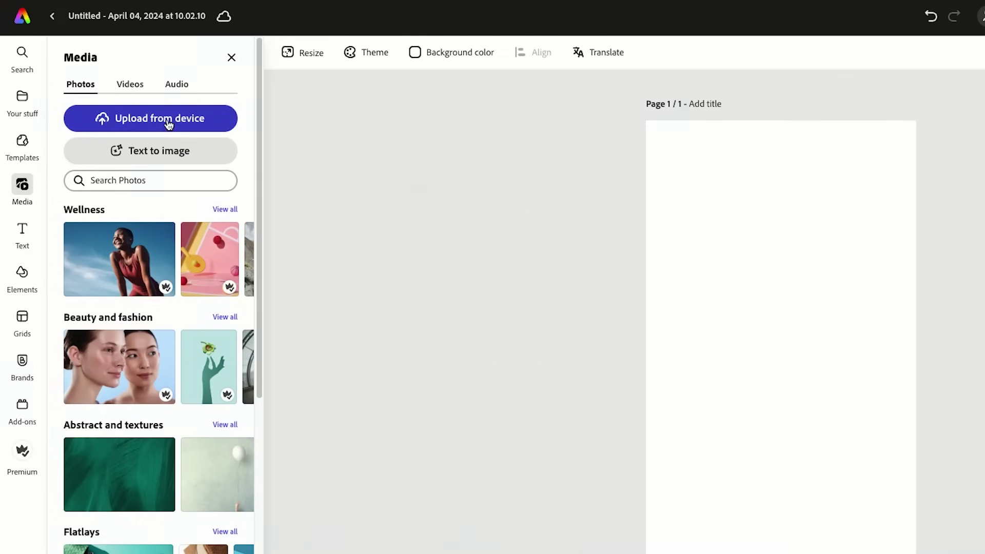
pyautogui.click(169, 123)
pyautogui.click(547, 243)
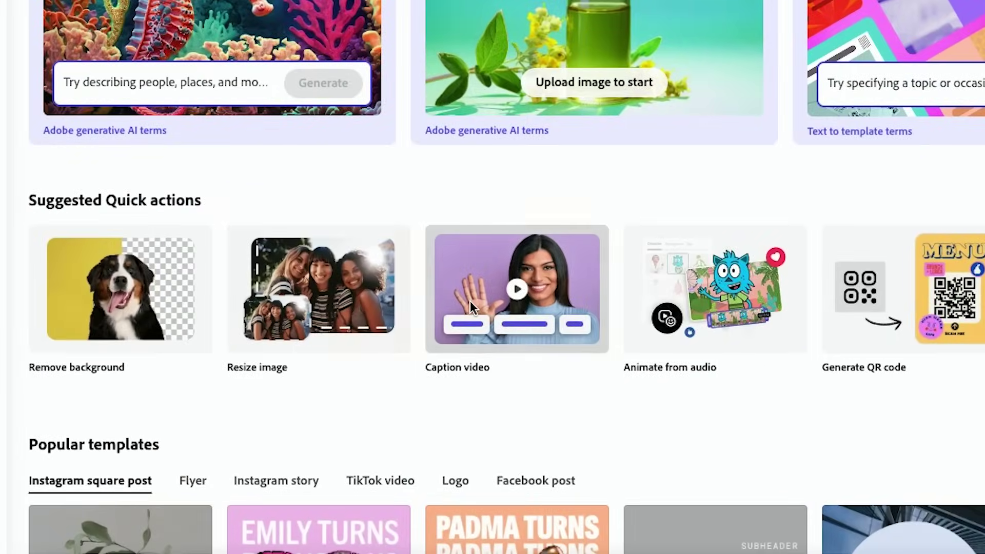
# - Start the Caption video quick action on the Shorts Human Settlement video
pyautogui.click(534, 316)
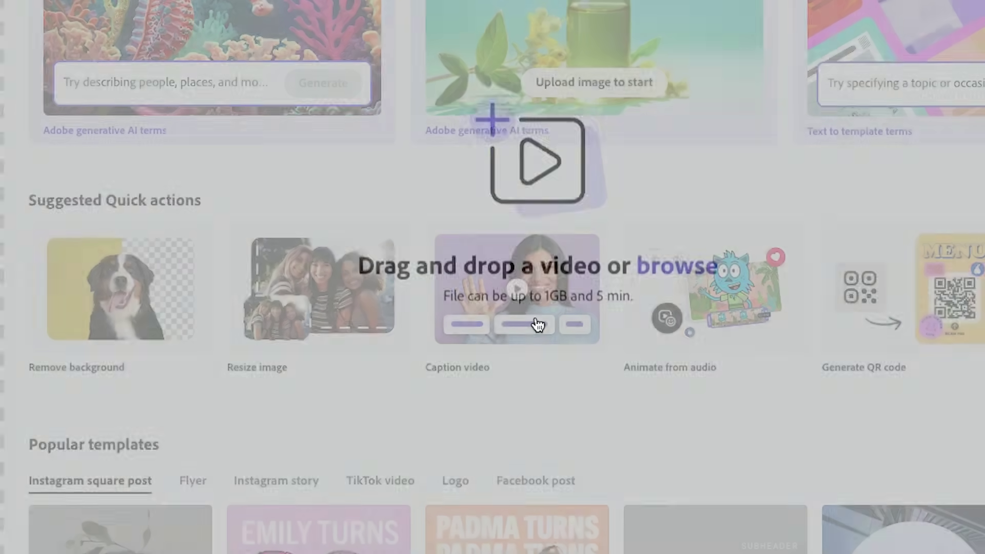
pyautogui.click(663, 271)
pyautogui.click(719, 65)
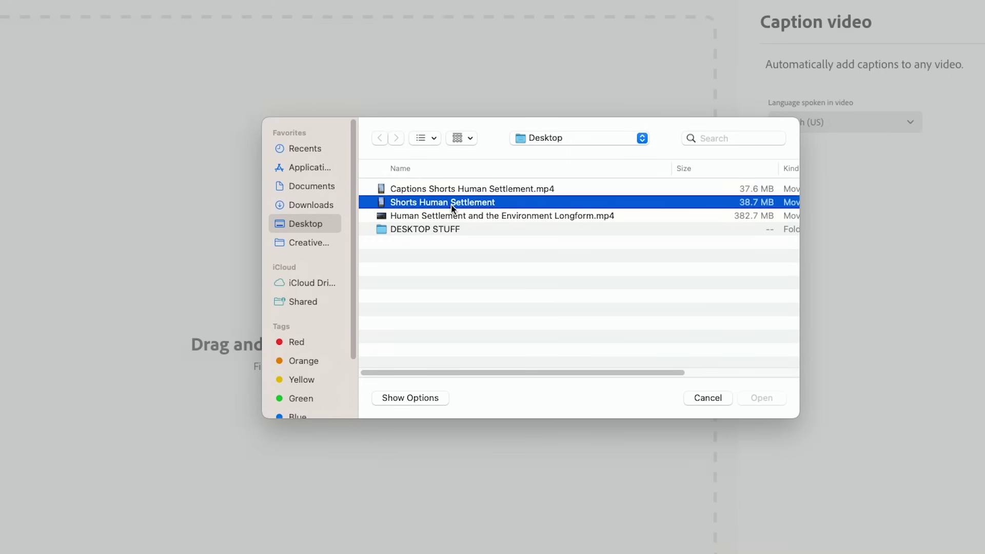
pyautogui.click(761, 398)
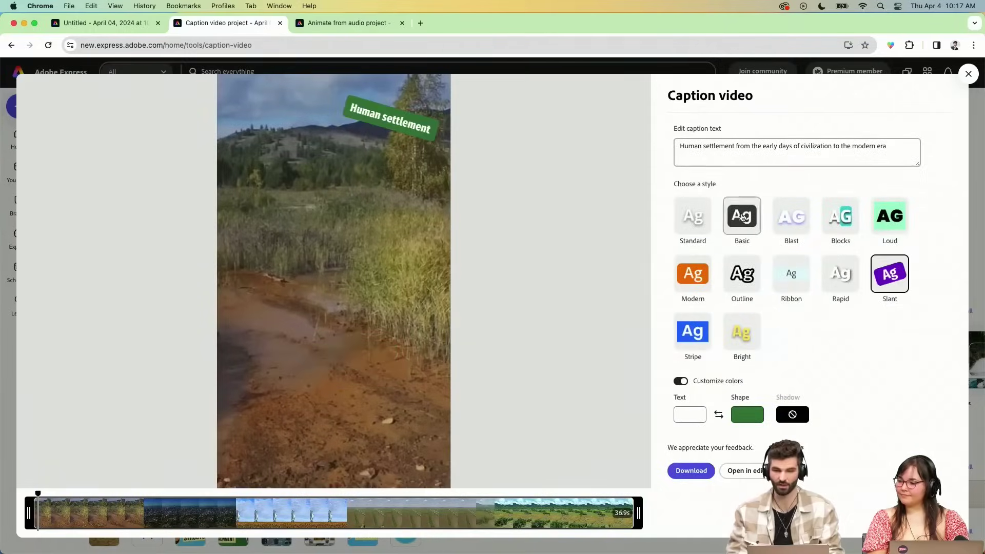
# - Try the Basic and Standard caption styles, then apply Stripe and view its box colours
pyautogui.click(741, 218)
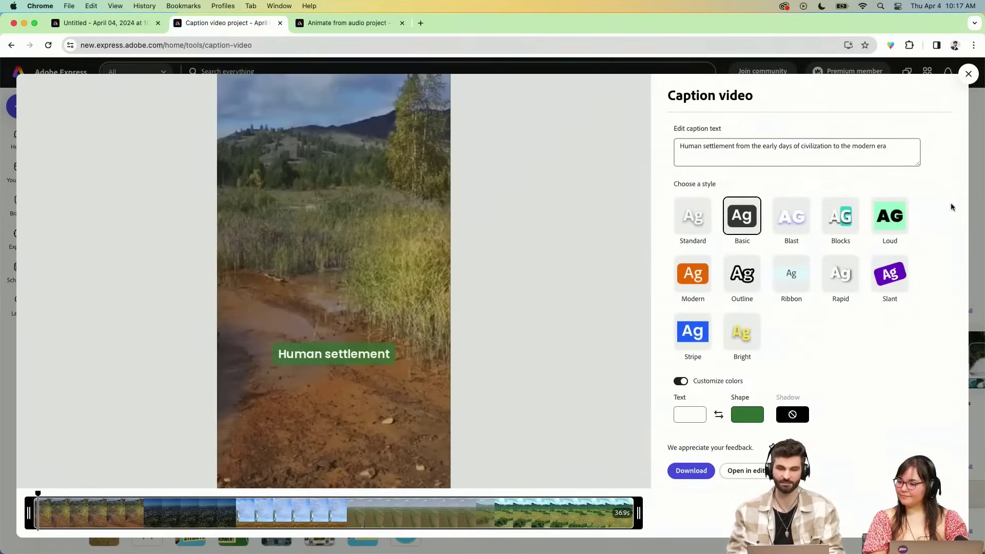
pyautogui.click(706, 214)
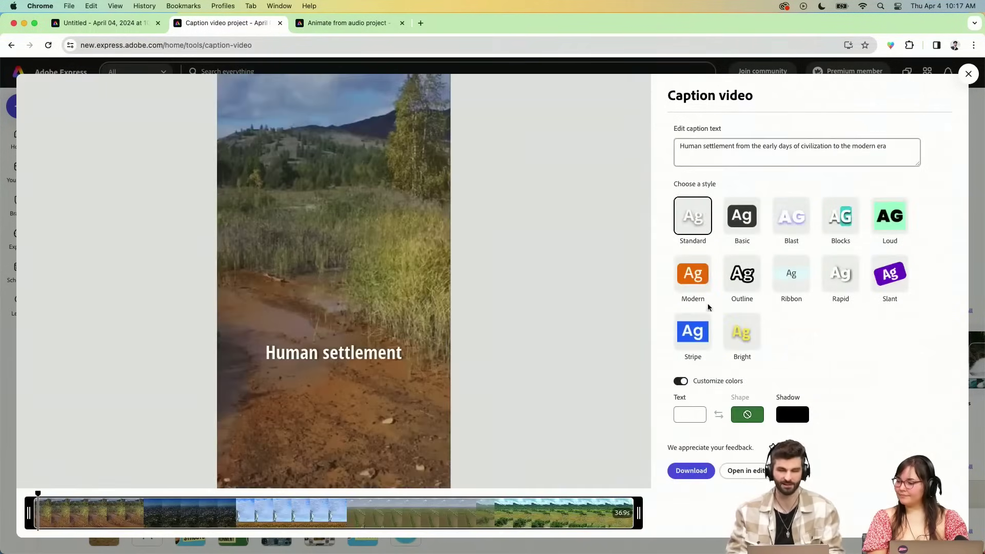
pyautogui.click(692, 331)
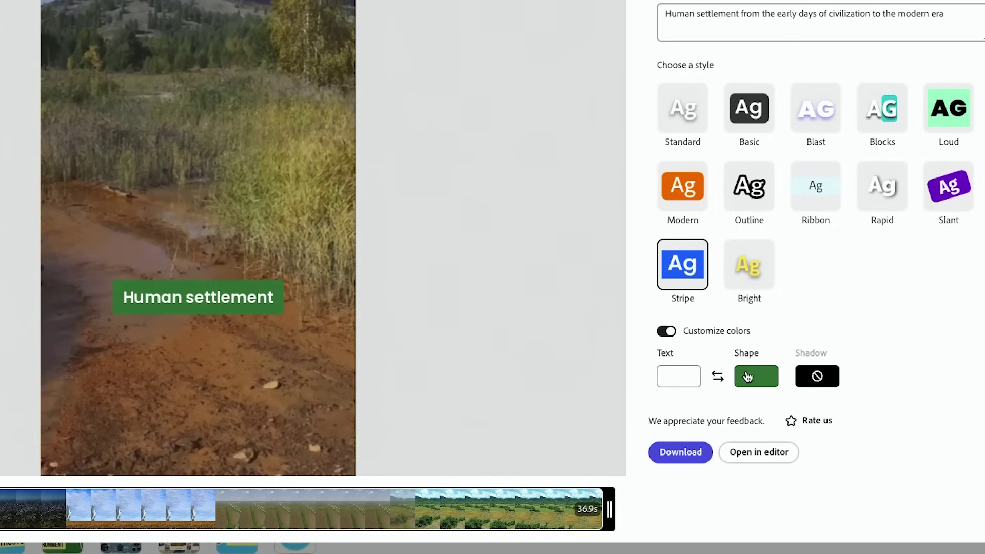
pyautogui.click(748, 377)
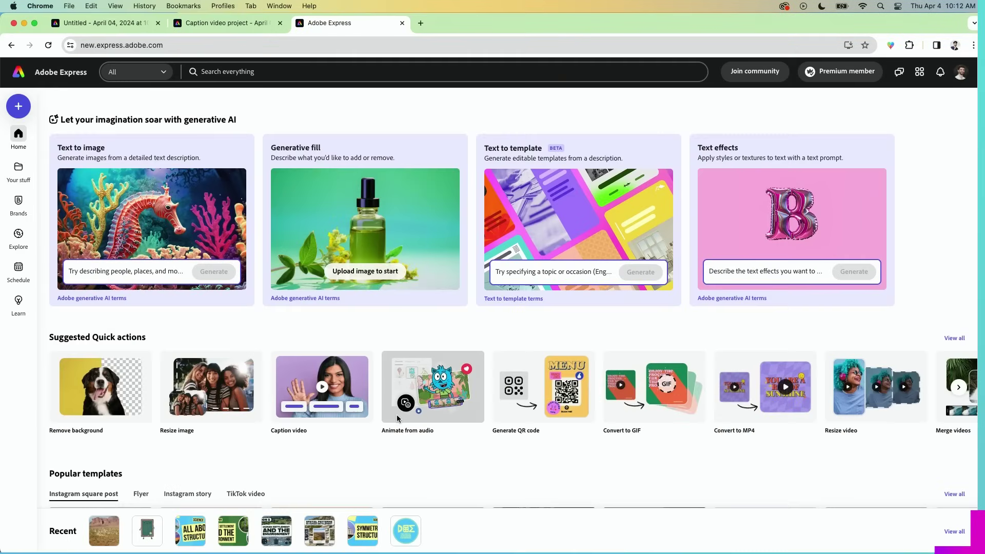
# - Animate the Chalkboard character voiced by the Shorts Human Settlement audio and open it in the editor
pyautogui.scroll(-2, 417, 358)
pyautogui.click(420, 328)
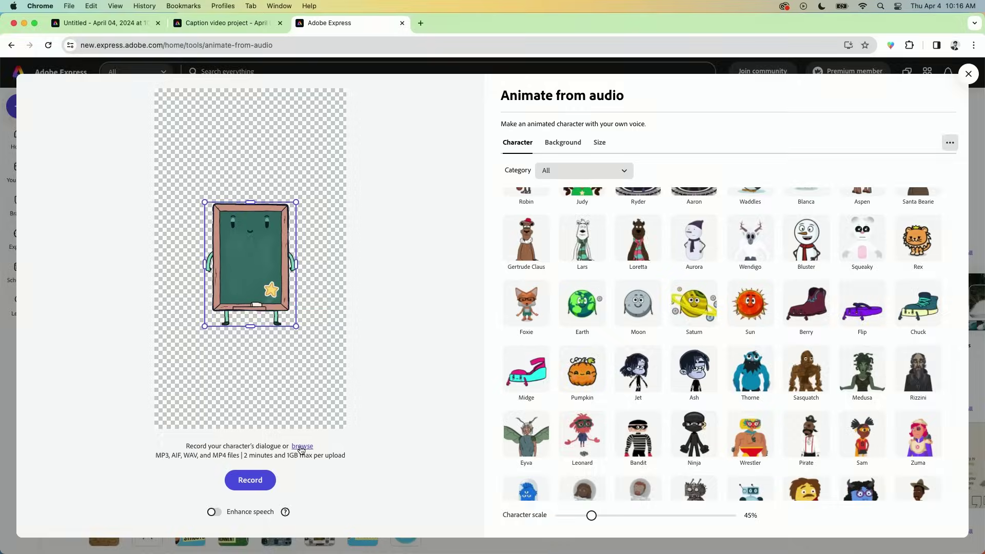
pyautogui.click(138, 424)
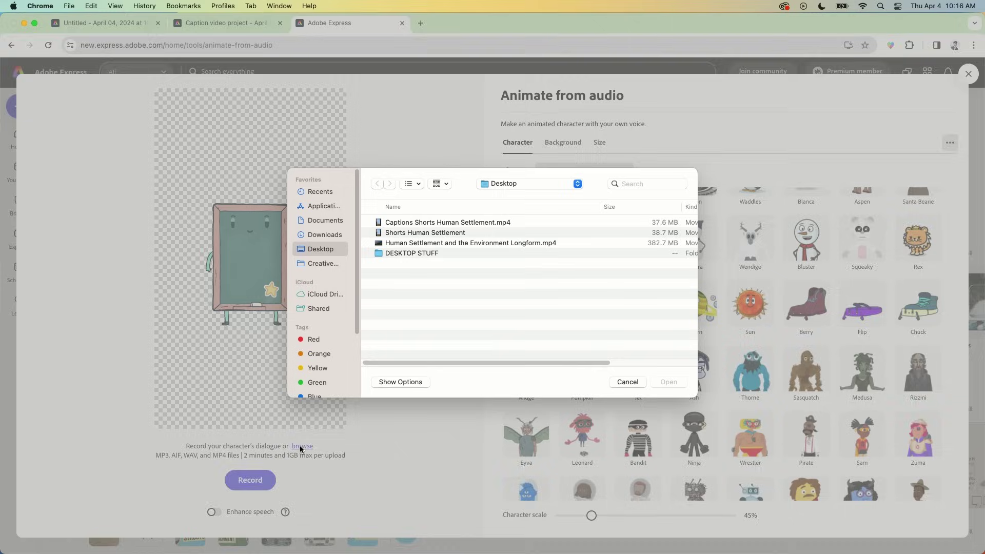
pyautogui.click(444, 234)
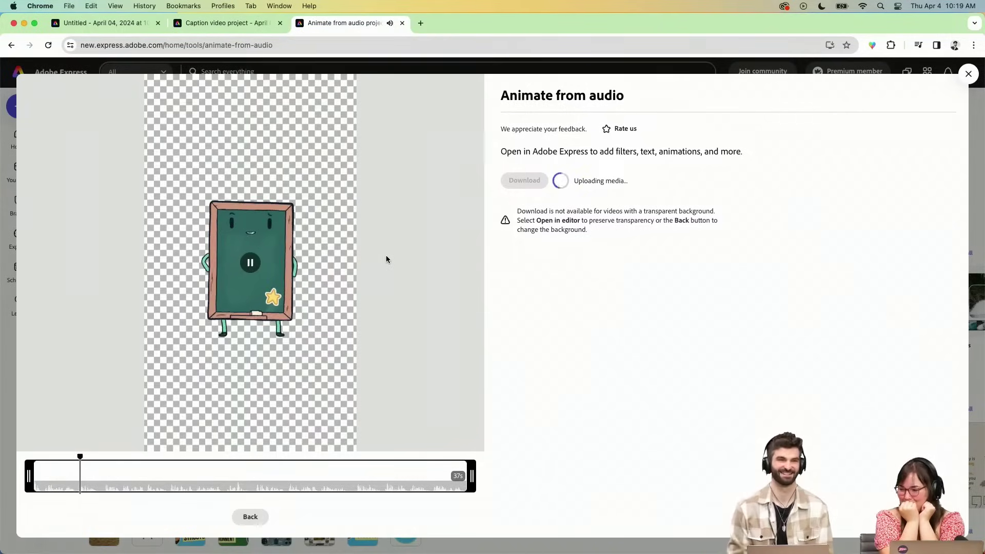
pyautogui.click(251, 263)
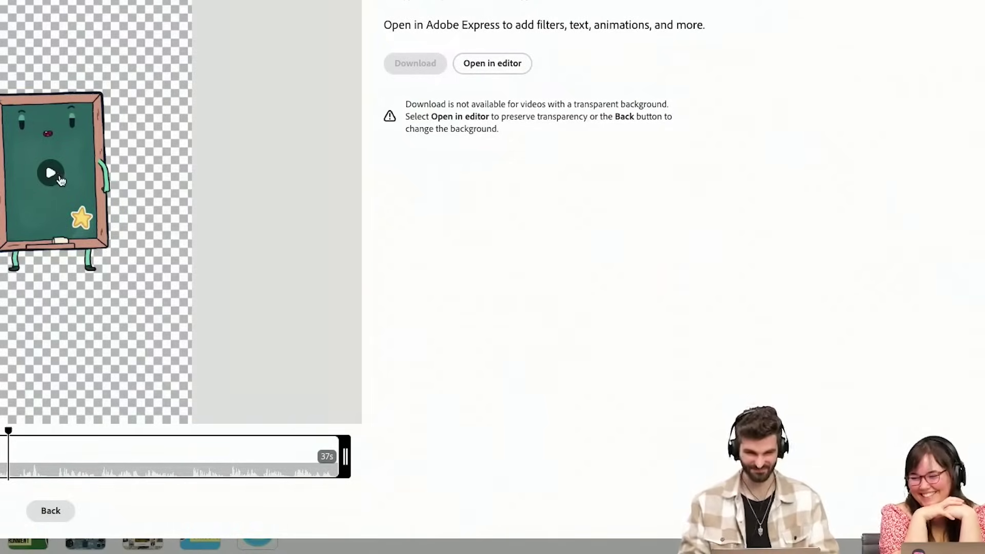
pyautogui.click(492, 63)
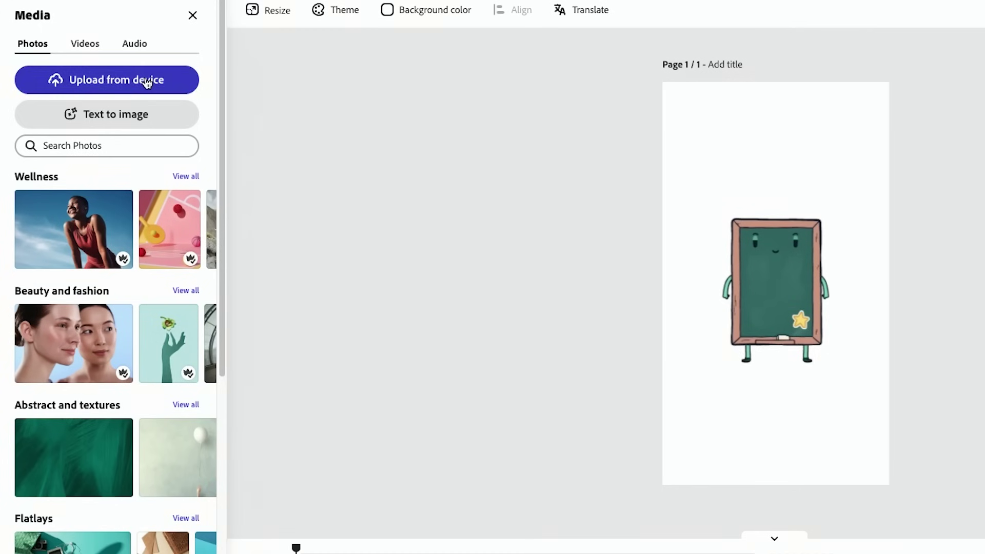
# - Upload Captions Shorts Human Settlement.mp4, make it fill the page, and preview the result
pyautogui.click(145, 152)
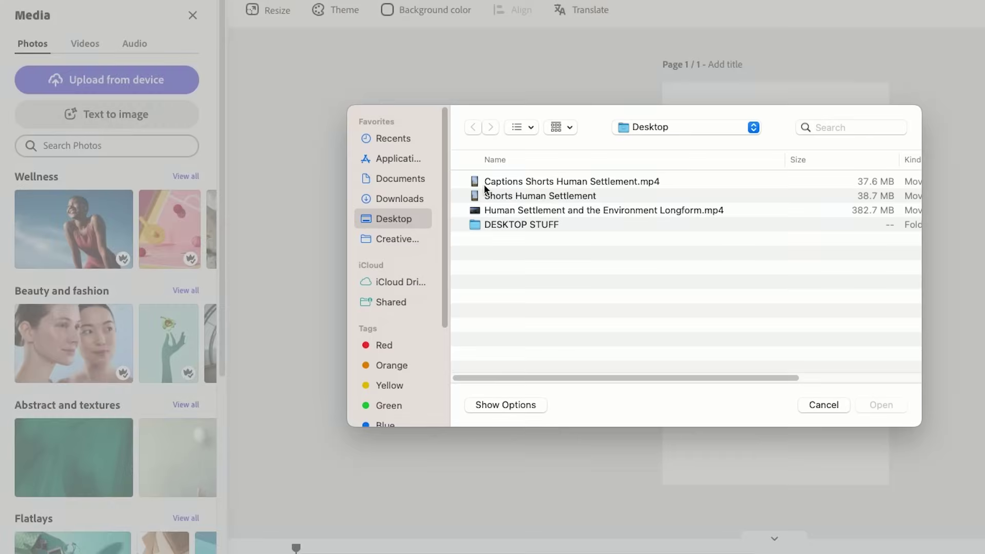
pyautogui.click(523, 181)
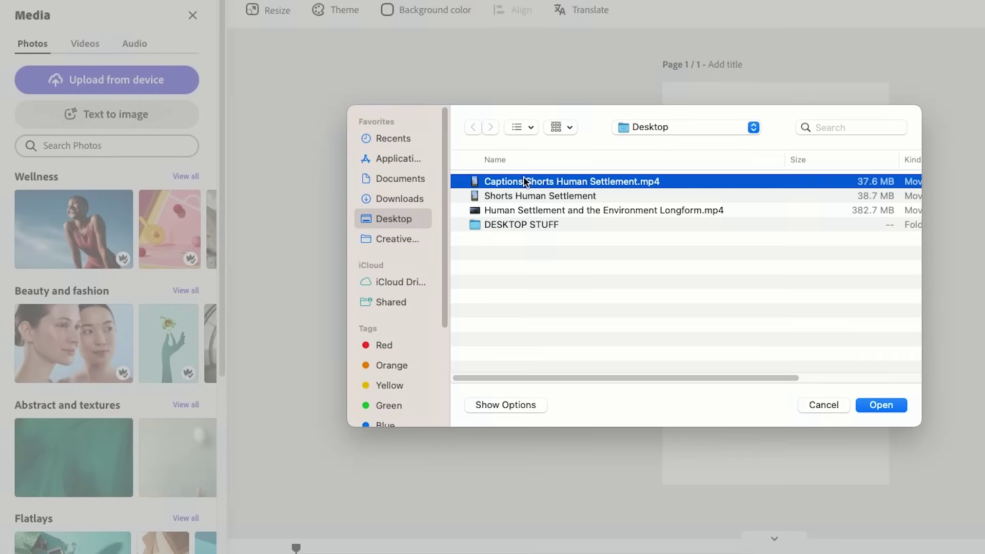
pyautogui.click(880, 405)
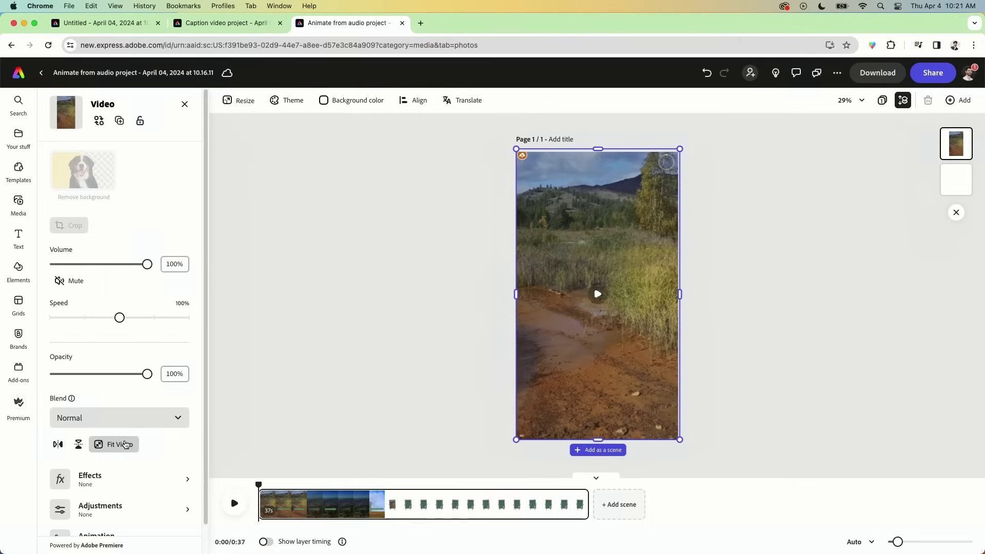
pyautogui.click(125, 444)
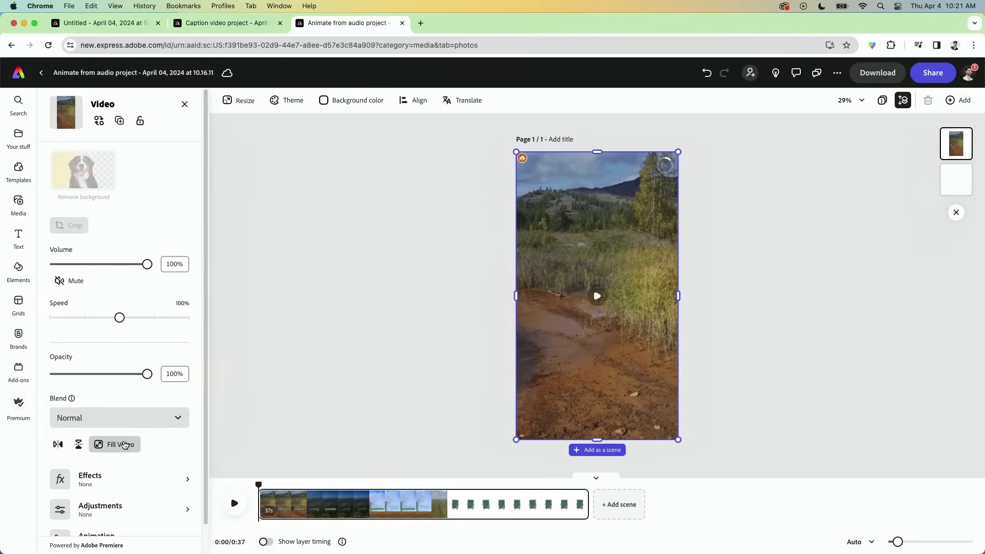
pyautogui.moveTo(269, 485); pyautogui.dragTo(258, 484)
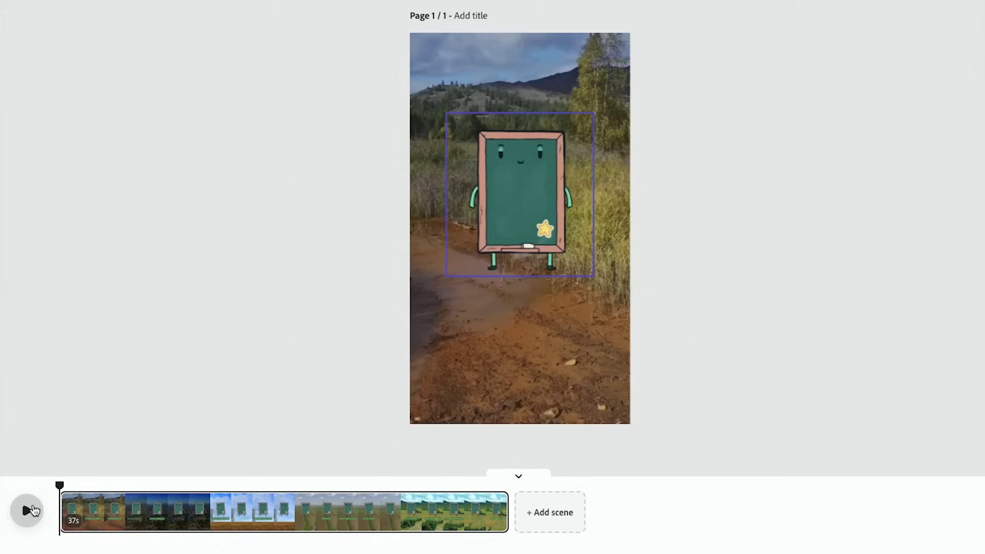
pyautogui.click(30, 510)
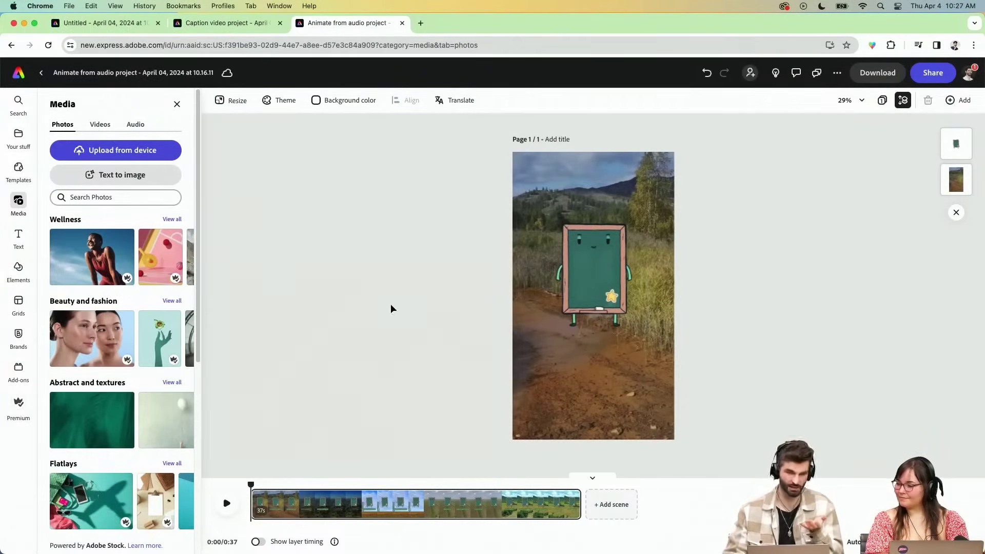
# - Add a 5-second blank opening scene with a #387A3D green background
pyautogui.click(610, 504)
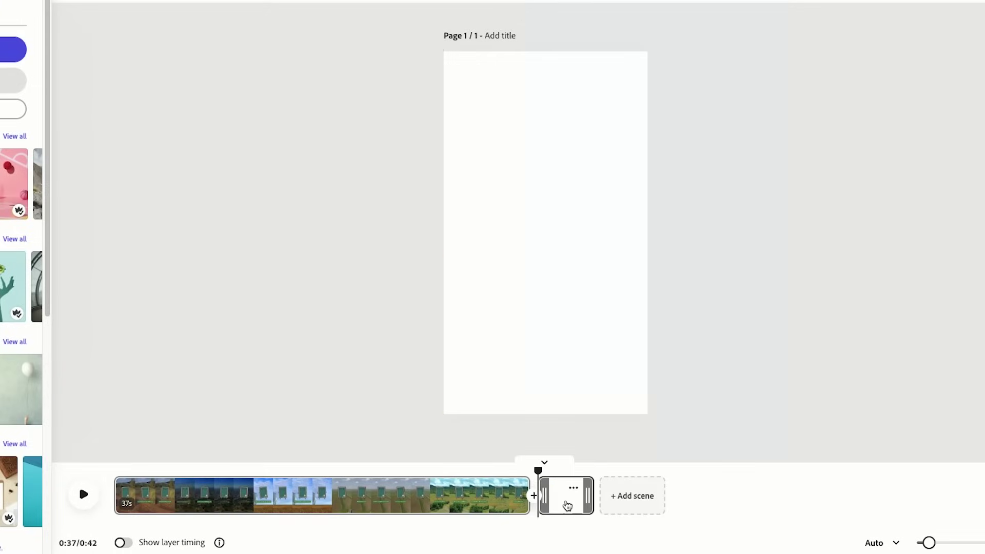
pyautogui.moveTo(567, 507); pyautogui.dragTo(419, 517)
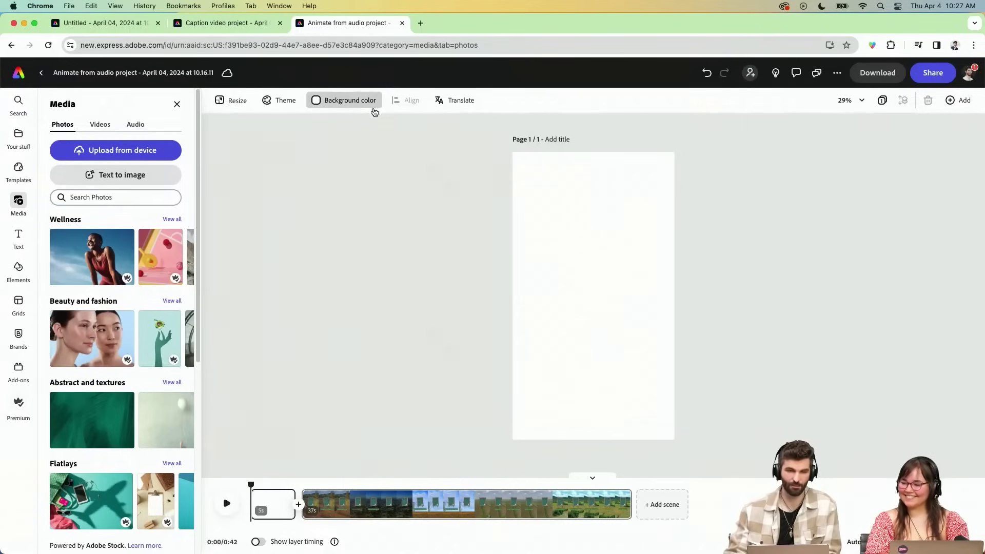
pyautogui.click(362, 106)
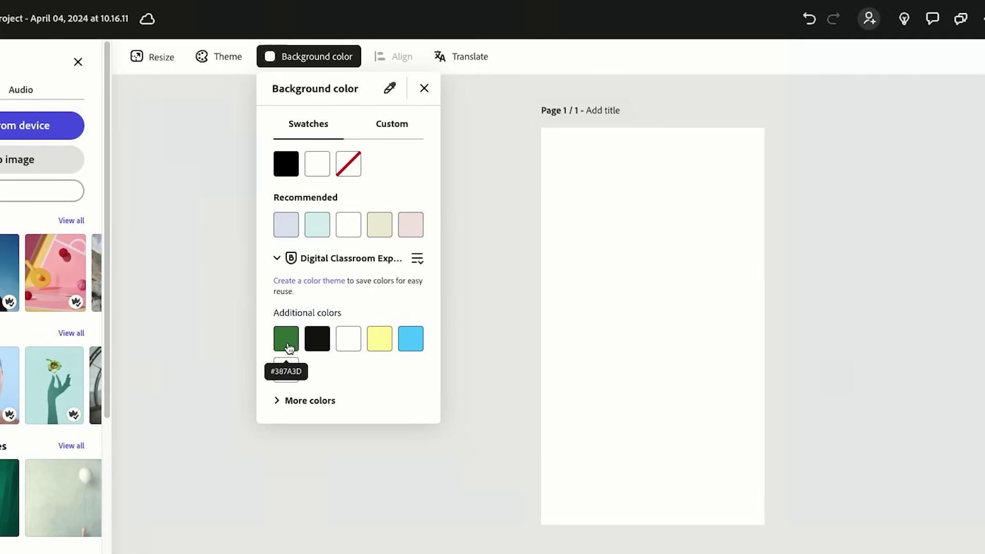
pyautogui.click(287, 340)
pyautogui.press('Escape')
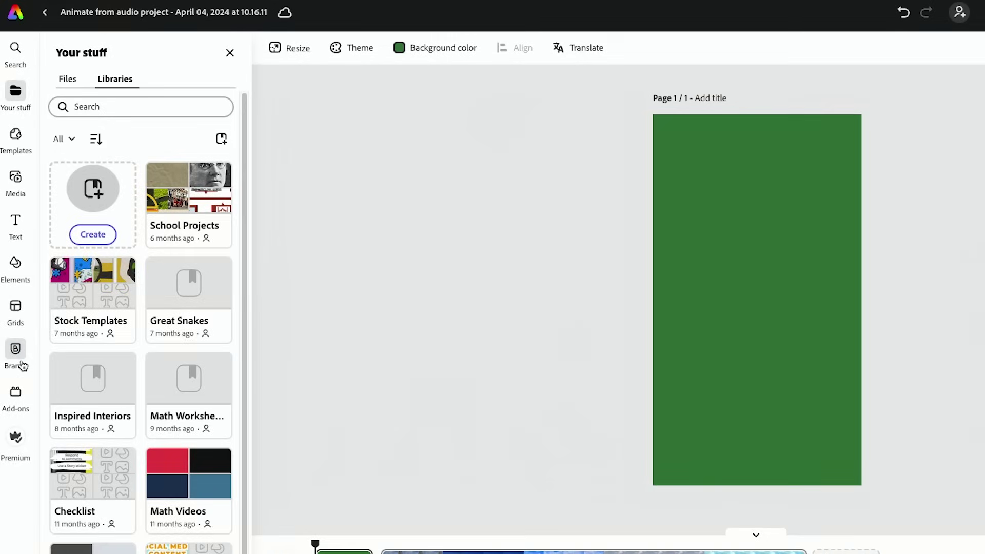
# - Add the round blue brand logo from the brand kit to the intro
pyautogui.click(16, 349)
pyautogui.click(103, 263)
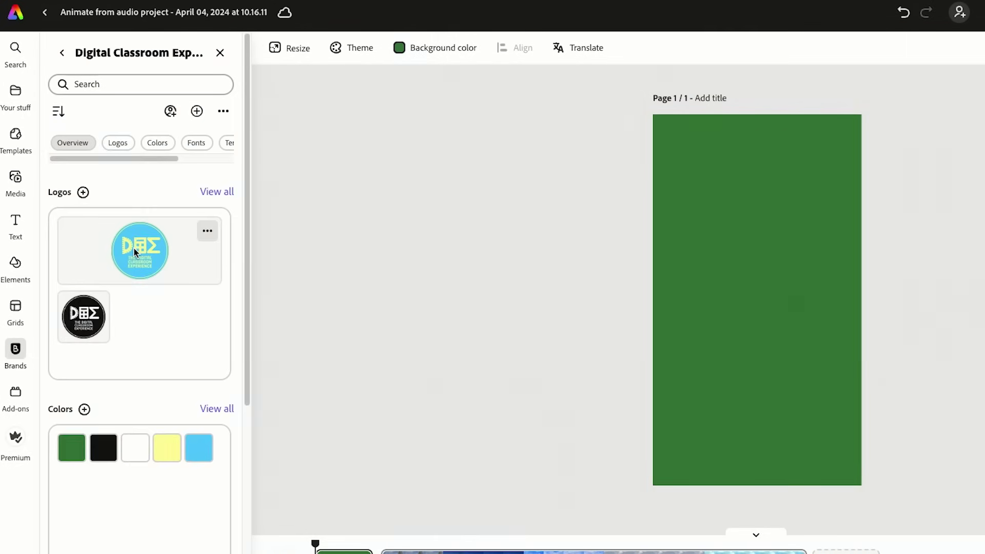
pyautogui.click(136, 249)
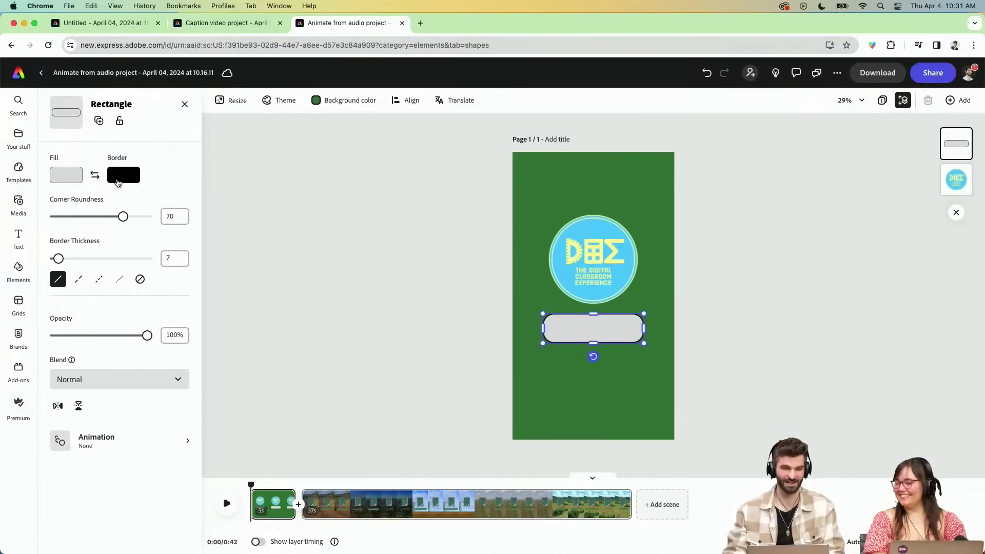
# - Build a red Subscribe button from a rounded rectangle with a custom border colour
pyautogui.click(118, 183)
pyautogui.click(228, 112)
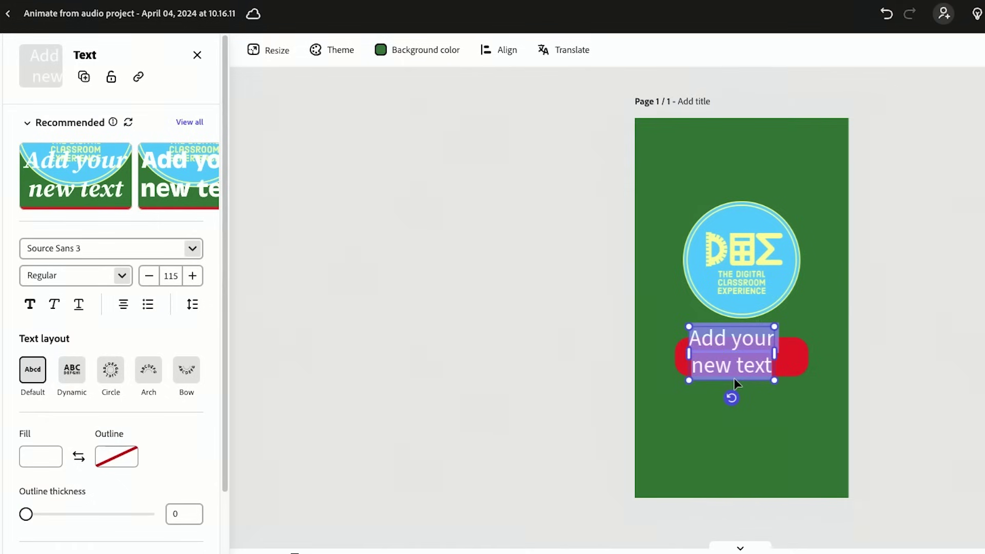
pyautogui.write('Subscribe')
pyautogui.keyDown('shift'); pyautogui.click(726, 352); pyautogui.keyUp('shift')
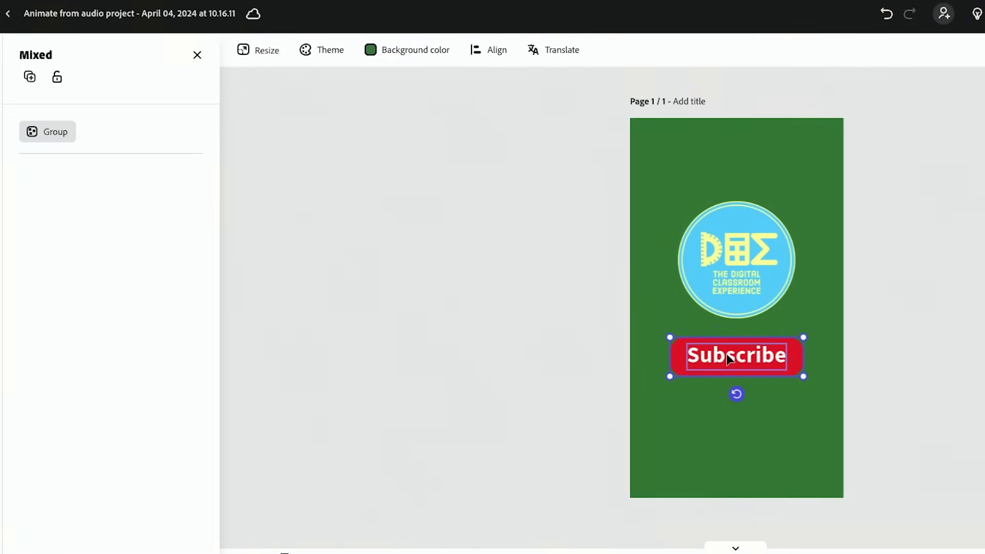
# - Browse entrance (In) animations for the logo
pyautogui.click(719, 272)
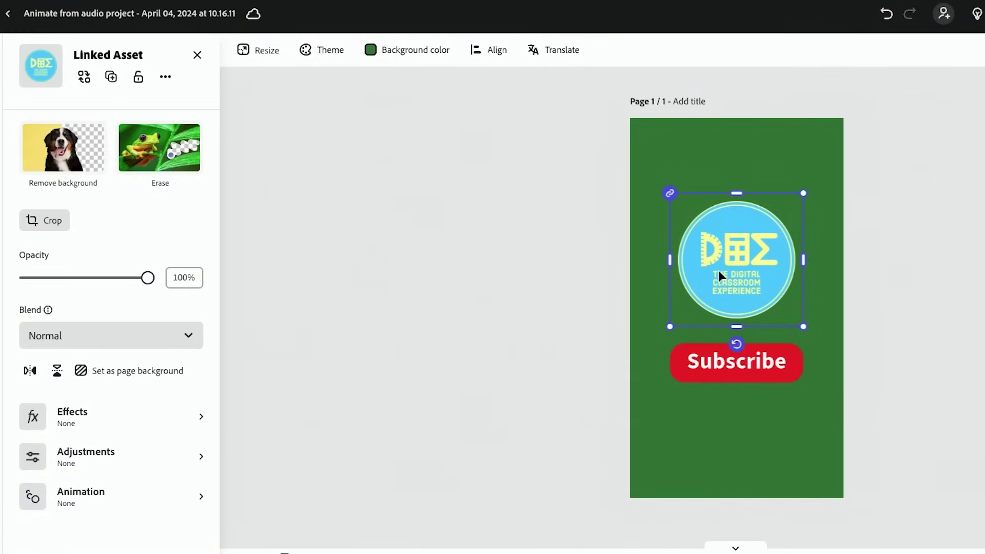
pyautogui.click(86, 502)
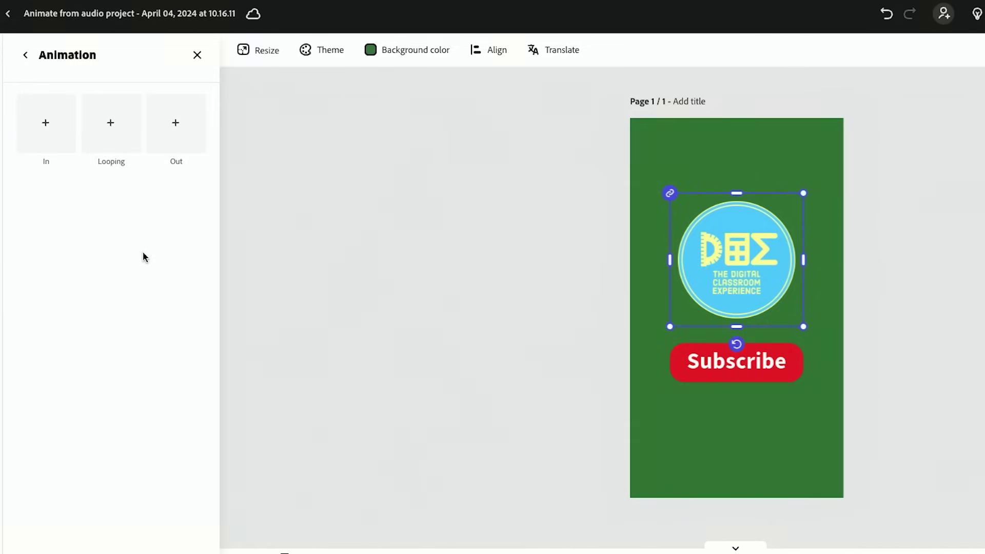
pyautogui.click(46, 123)
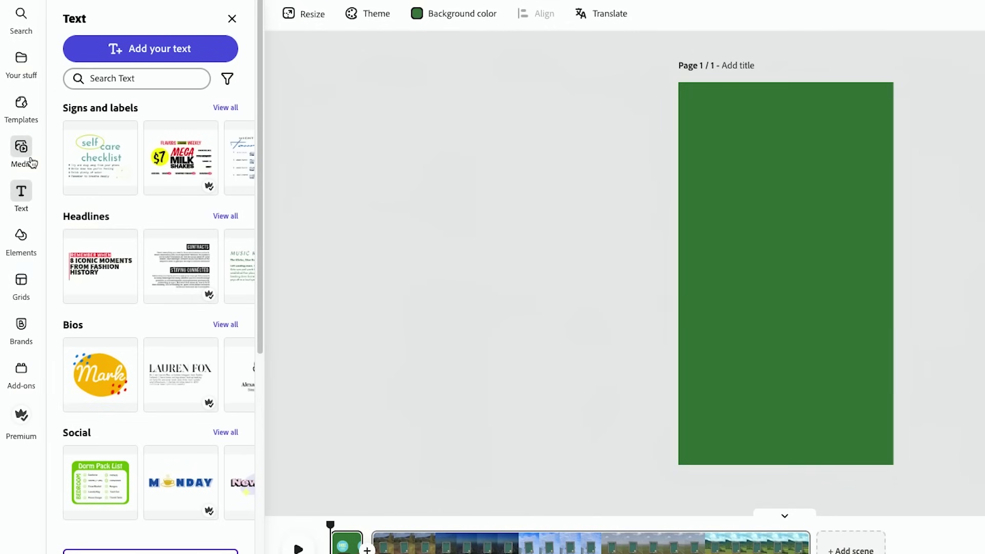
# - Add the Epic Inspiring Trailer track found under 'dramatic' and lower its volume to 41%
pyautogui.click(21, 147)
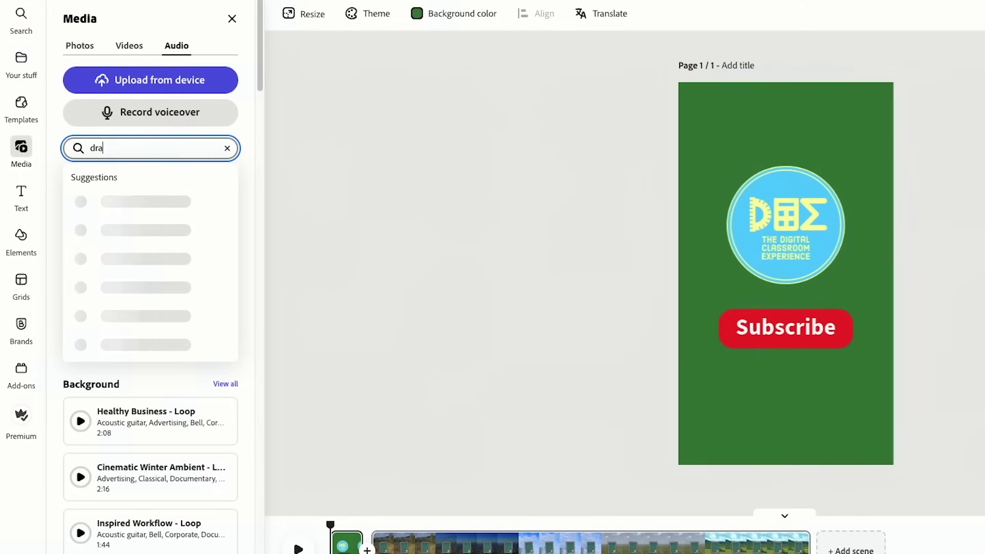
pyautogui.write('amatic')
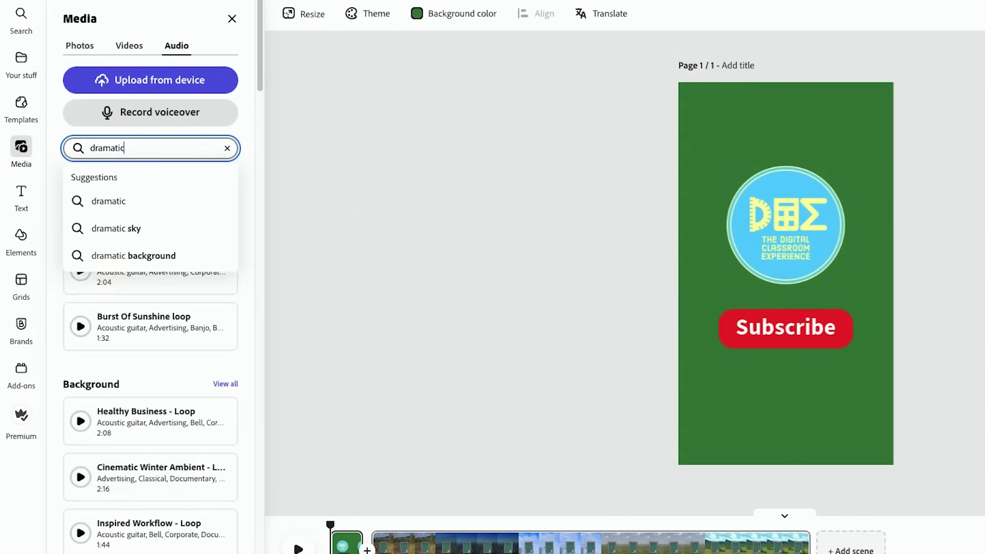
pyautogui.press('Return')
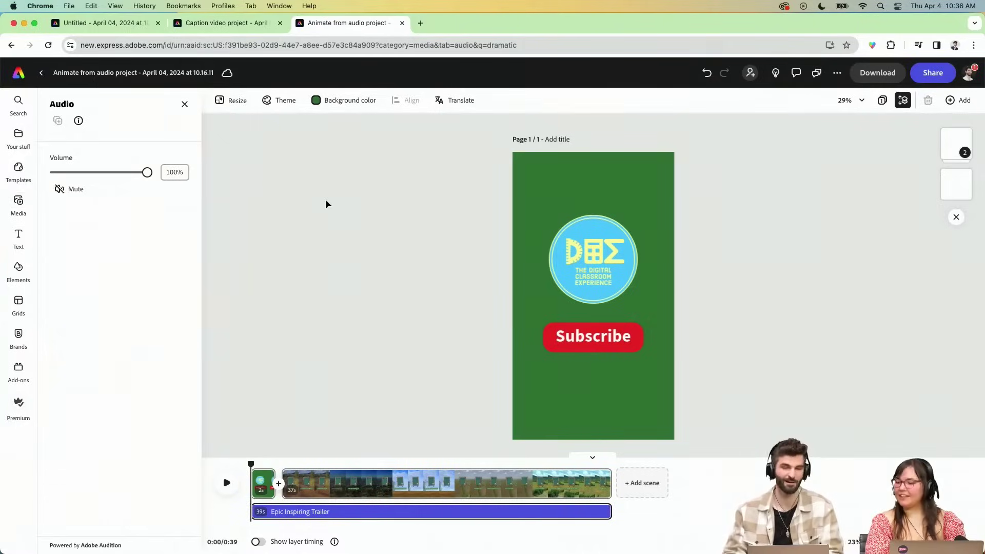
pyautogui.moveTo(148, 172); pyautogui.dragTo(92, 172)
pyautogui.click(226, 483)
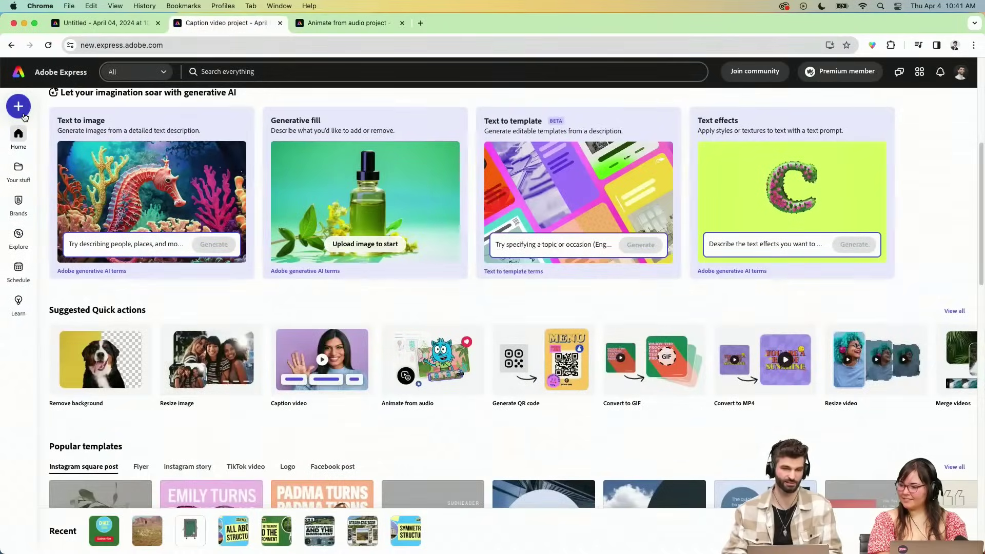
# - Create a 1280 × 720 YouTube thumbnail design with a green background
pyautogui.click(22, 112)
pyautogui.scroll(-3, 74, 359)
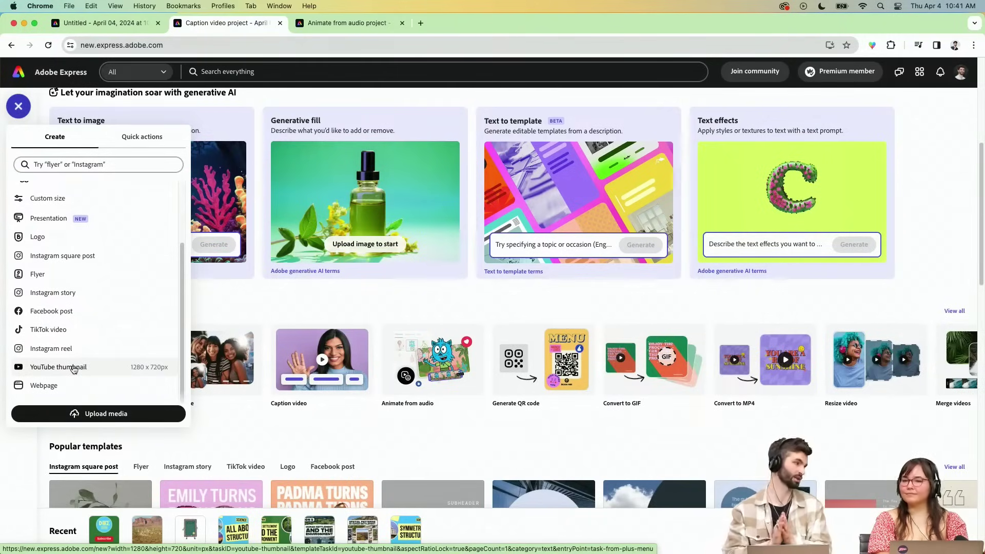
pyautogui.click(58, 368)
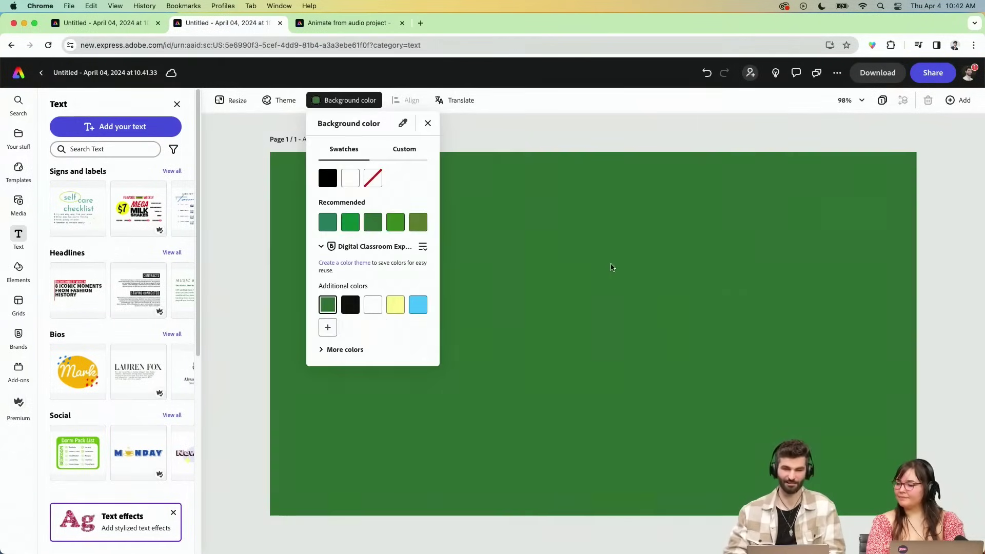
pyautogui.click(602, 289)
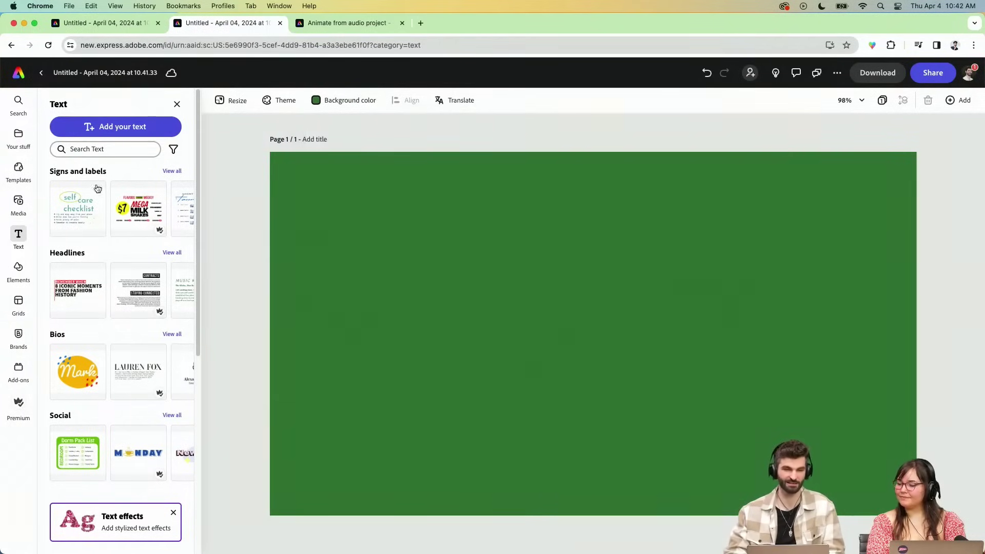
# - Add GEOGRAPHY text in Bebas Neue Bold and enlarge its yellow shape backdrop
pyautogui.click(116, 126)
pyautogui.click(107, 165)
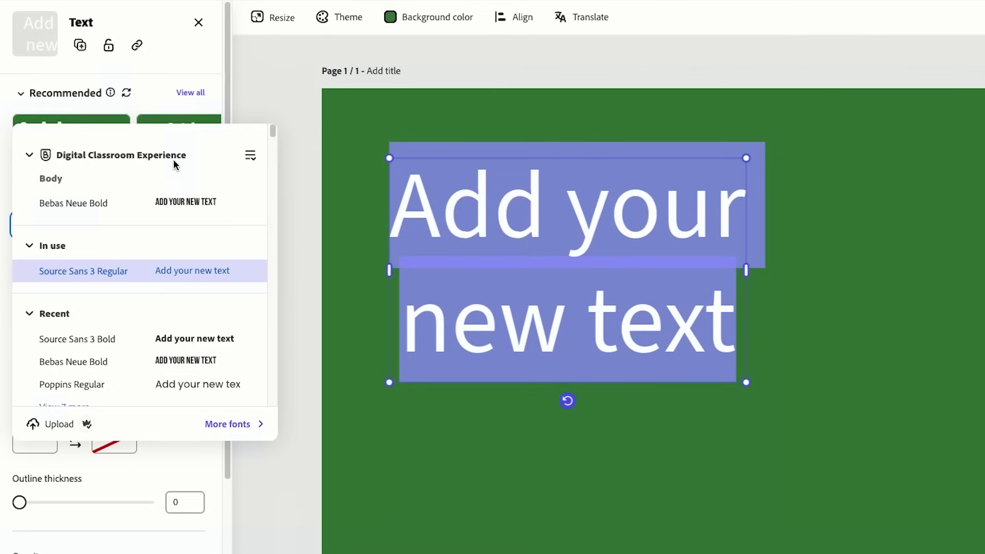
pyautogui.click(74, 204)
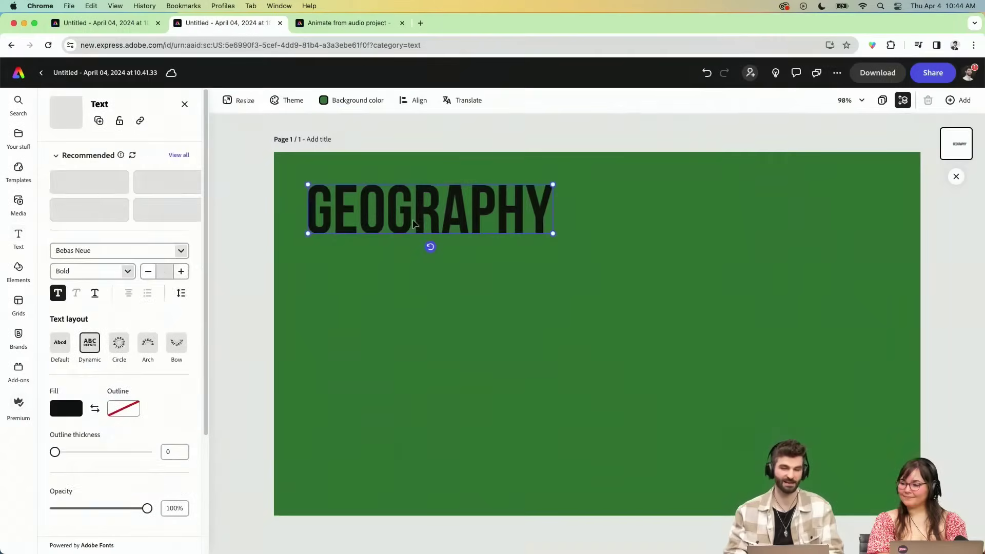
pyautogui.scroll(-5, 151, 391)
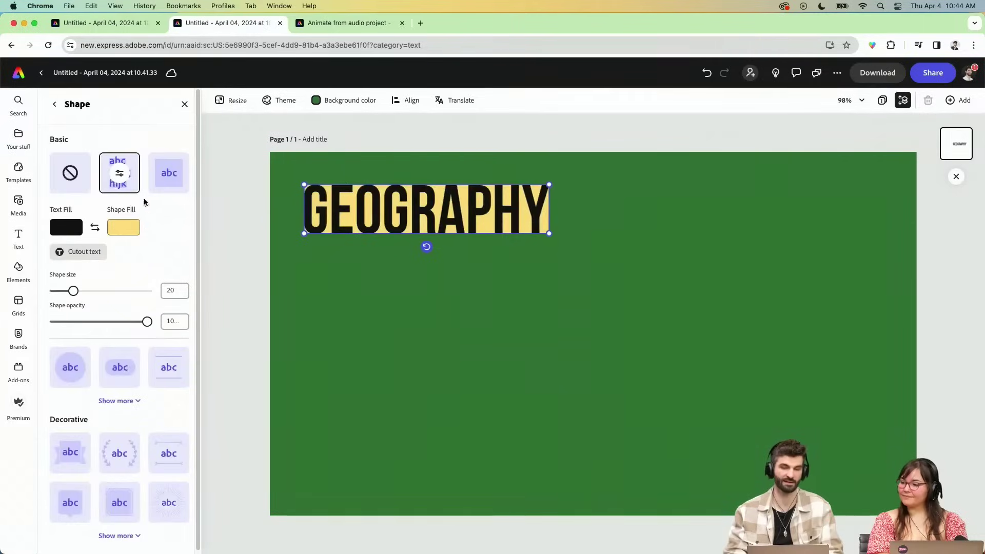
pyautogui.moveTo(73, 291); pyautogui.dragTo(79, 291)
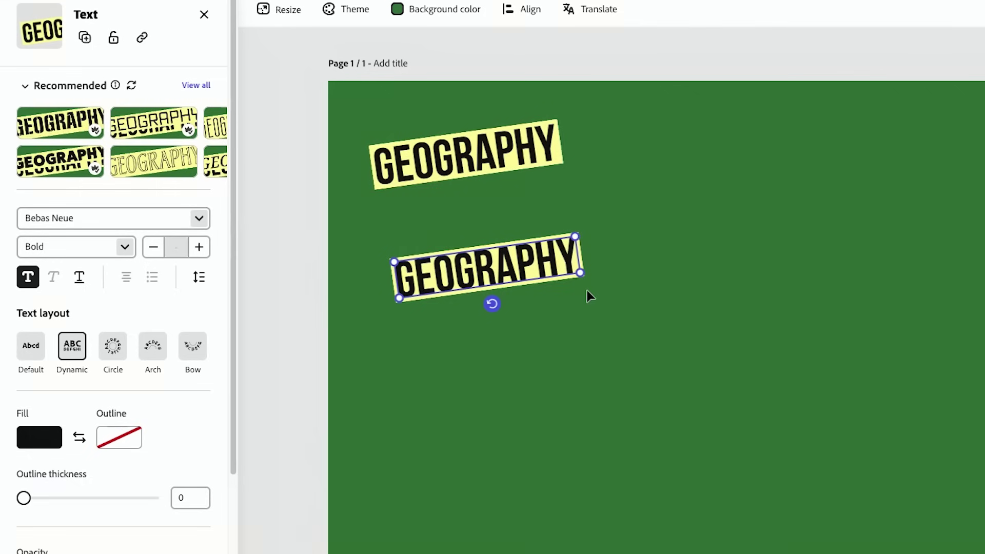
# - Enlarge the copy, retype it as HUMAN SETTLEMENT AND THE ENVIRONMENT, apply Dynamic layout, and widen it
pyautogui.moveTo(582, 272); pyautogui.dragTo(982, 436)
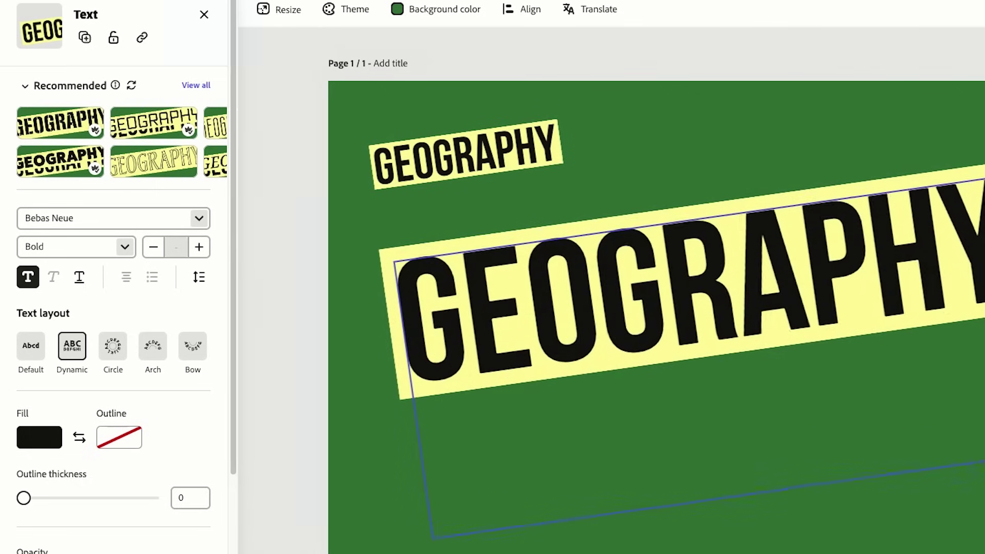
pyautogui.write('HU')
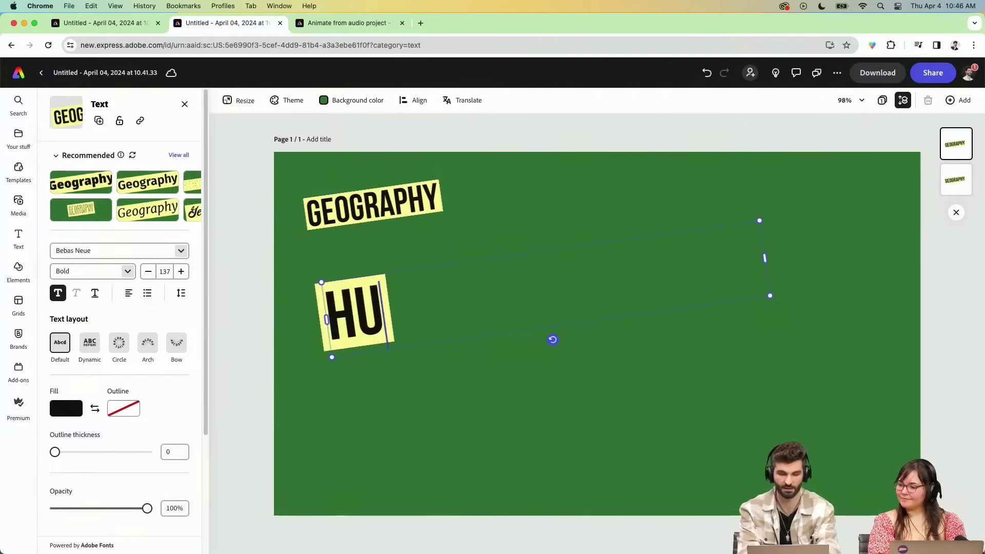
pyautogui.write('MAN SETTLEMENT')
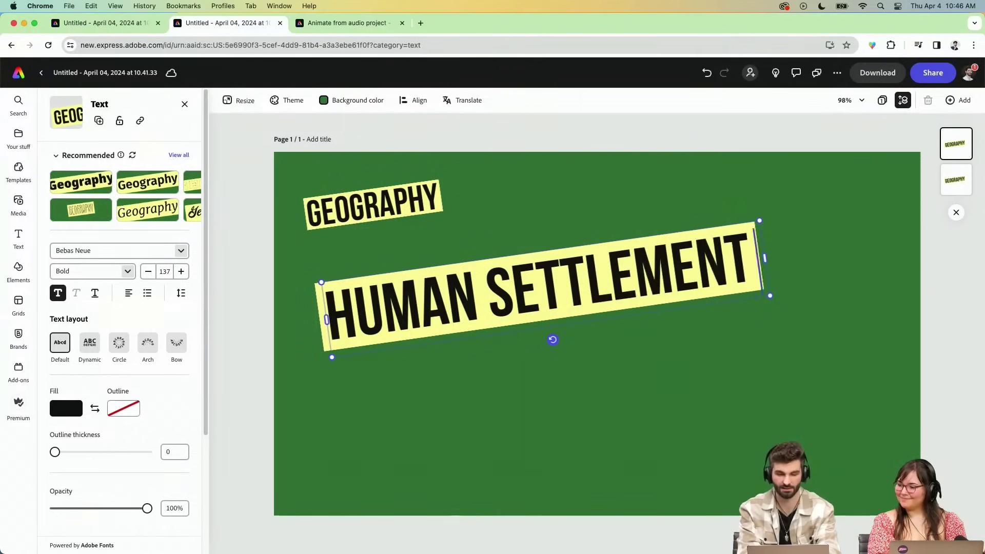
pyautogui.write(' AND THE ENVIRO')
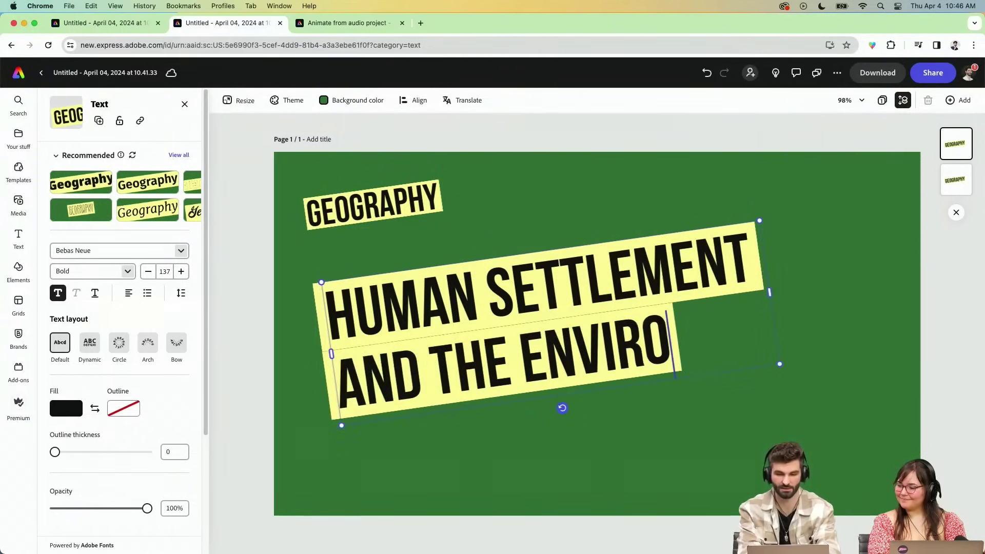
pyautogui.write('NM')
pyautogui.write('ENT')
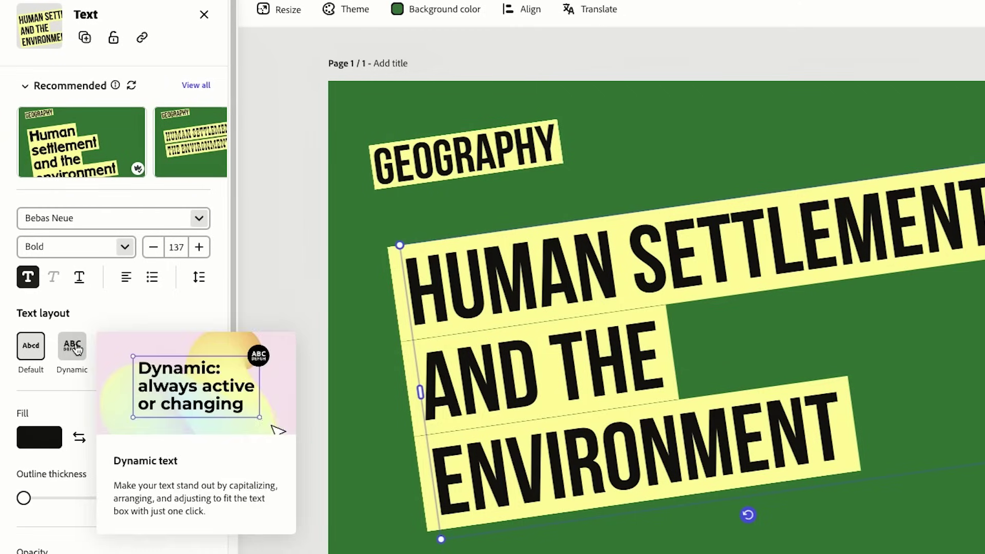
pyautogui.click(77, 350)
pyautogui.moveTo(865, 442); pyautogui.dragTo(852, 298)
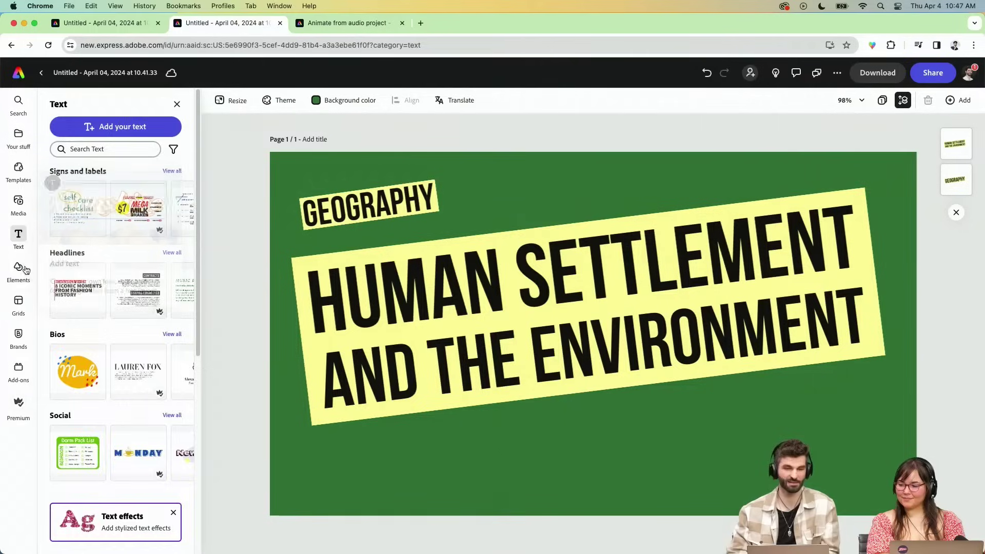
# - Add a black circle shape from Elements to the page
pyautogui.click(18, 270)
pyautogui.click(163, 128)
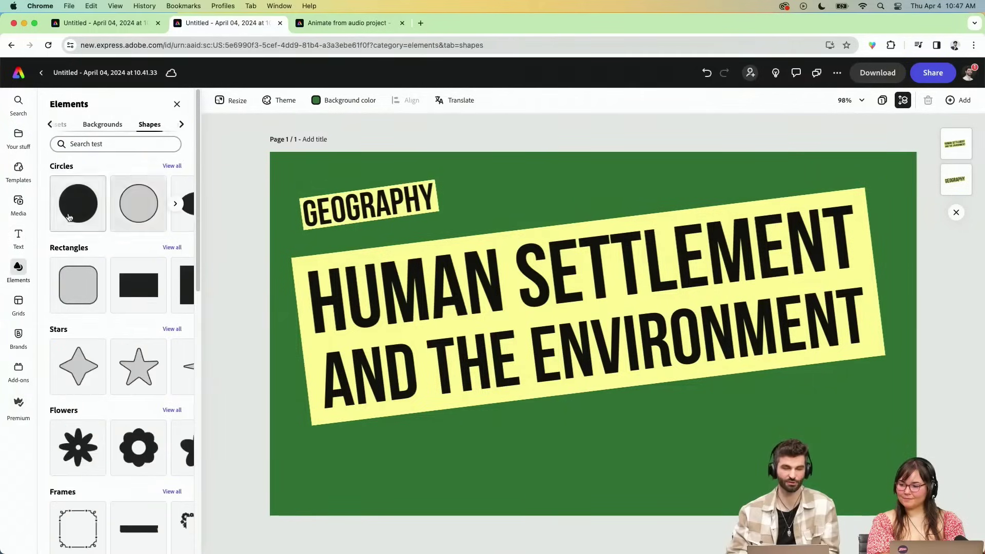
pyautogui.click(78, 204)
# - Add a 'deforestation' stock photo, crop it to a circle, and shrink it into place
pyautogui.click(18, 201)
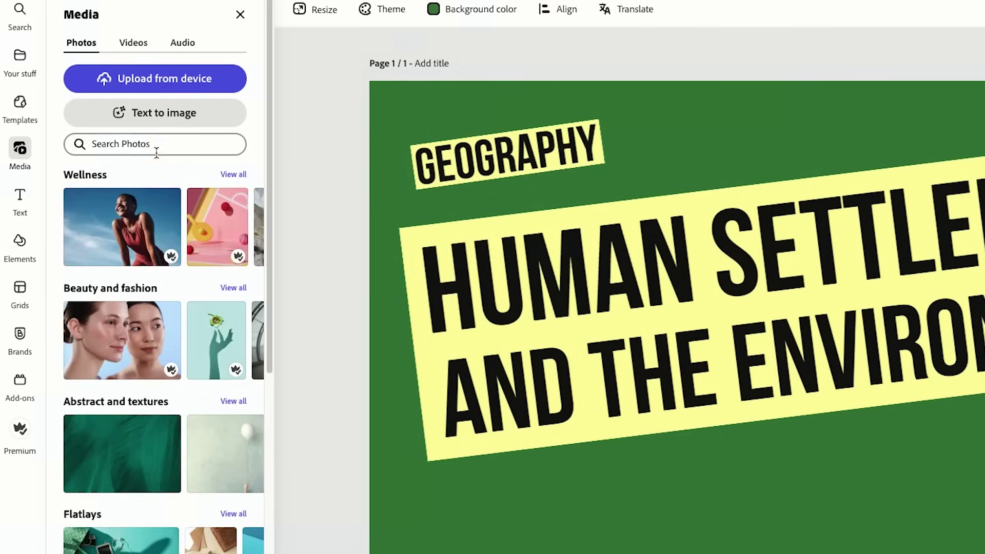
pyautogui.write('defor')
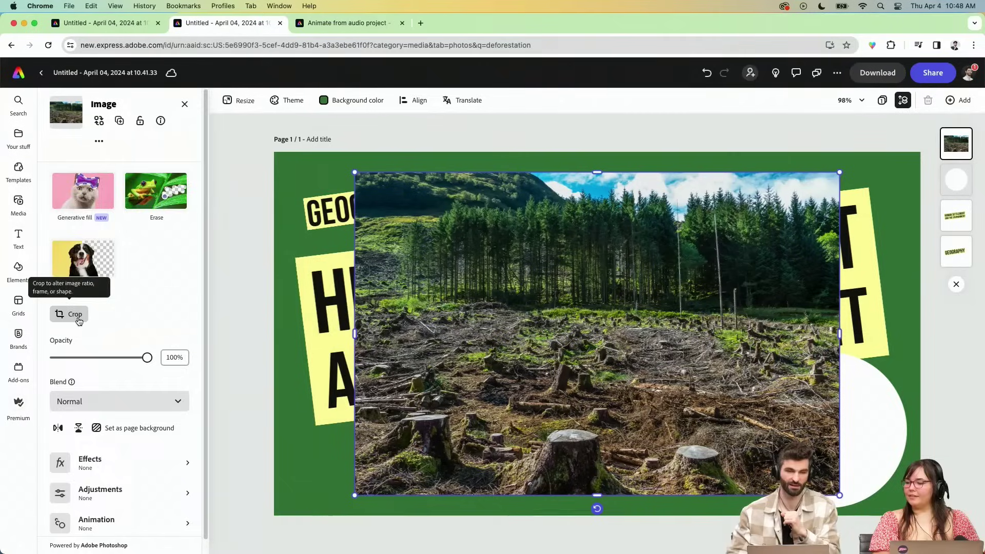
pyautogui.click(78, 316)
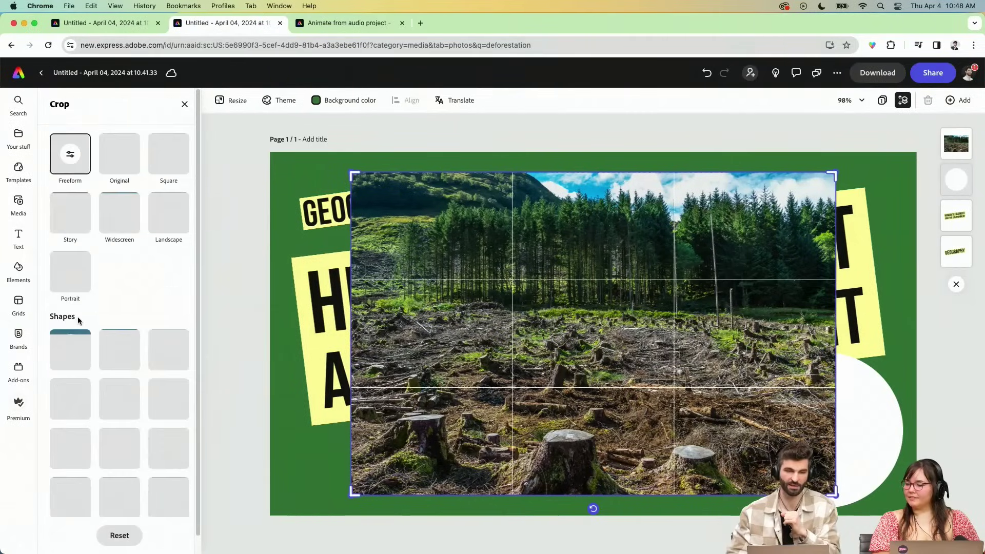
pyautogui.click(71, 350)
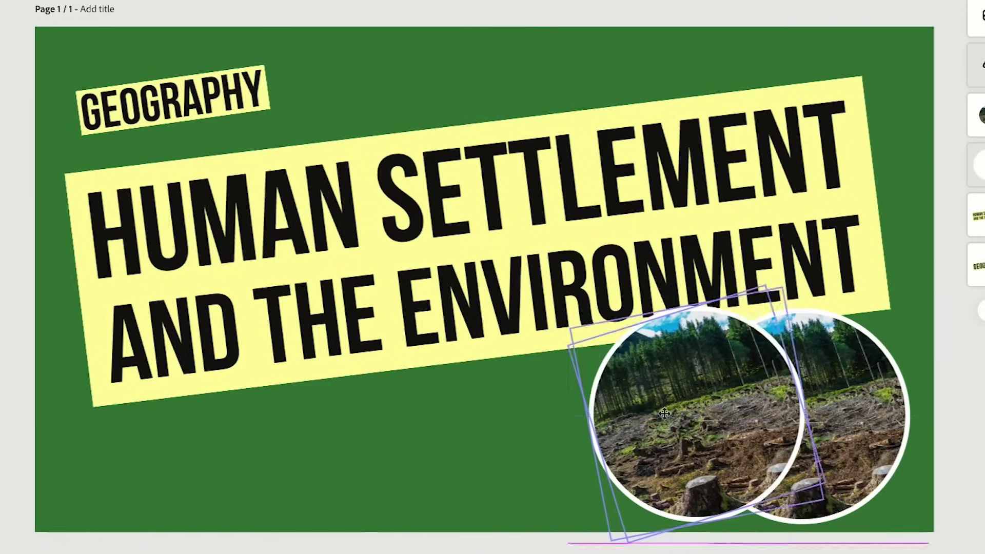
pyautogui.moveTo(664, 414); pyautogui.dragTo(558, 406)
pyautogui.moveTo(717, 290); pyautogui.dragTo(675, 331)
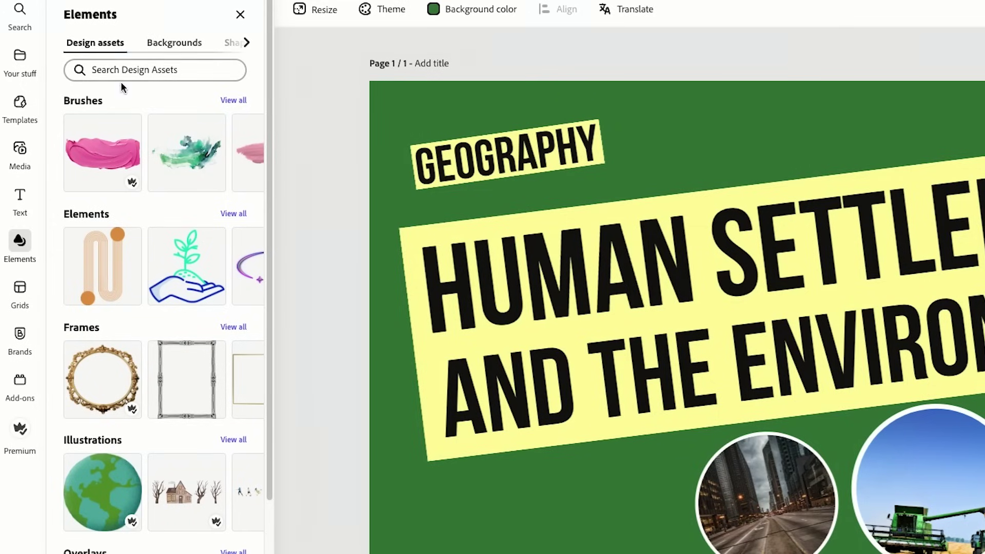
# - Add a 'grid' pattern element and give it a custom Duotone with light yellow shadows
pyautogui.write('grid')
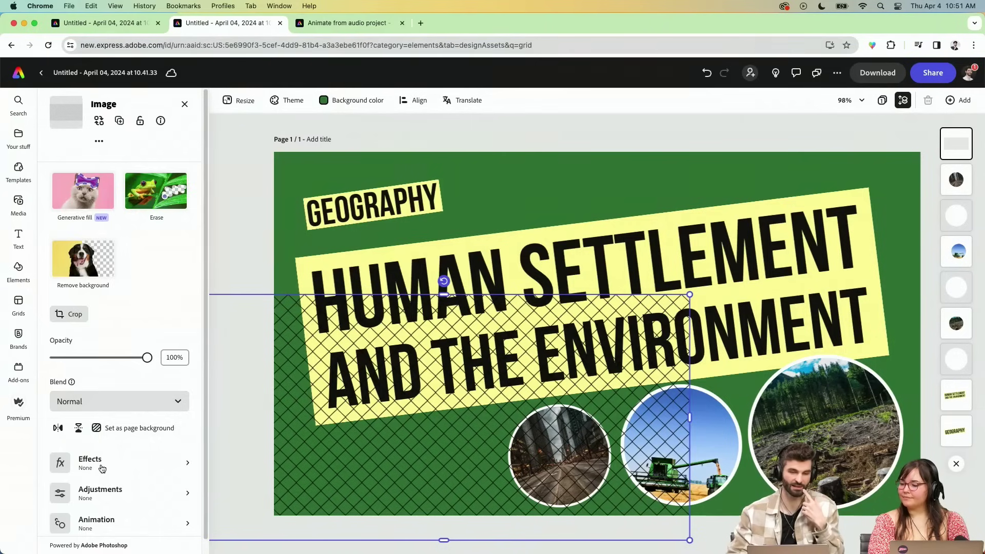
pyautogui.click(102, 467)
pyautogui.click(70, 310)
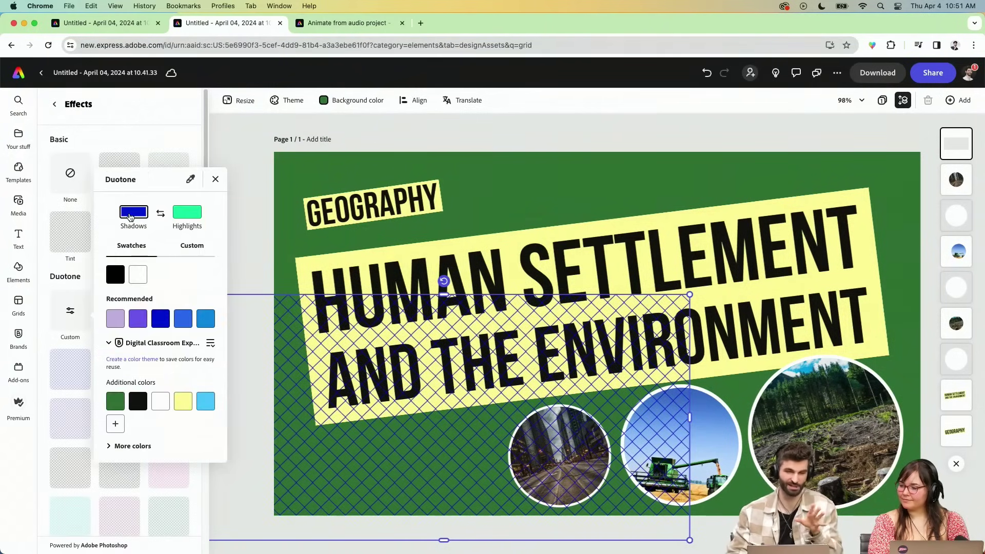
pyautogui.click(183, 400)
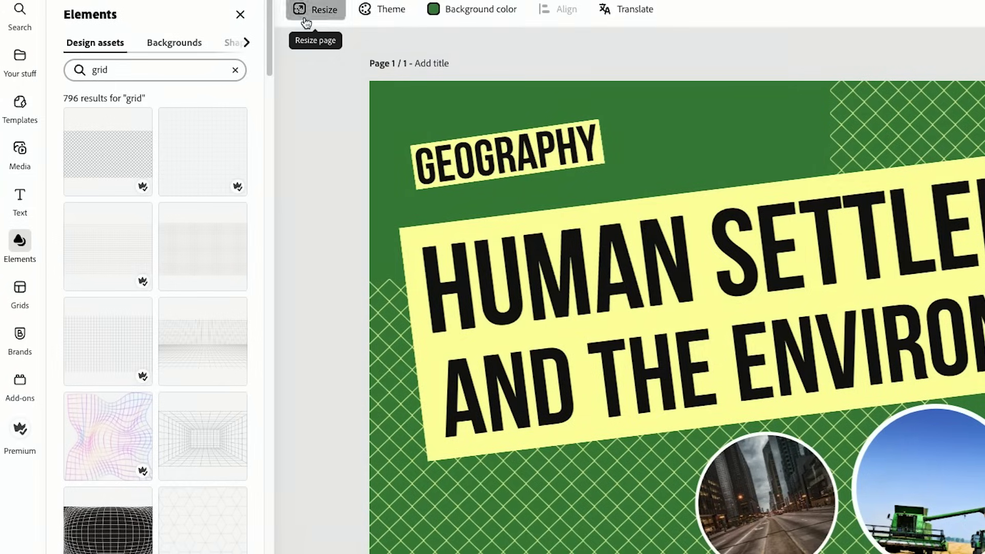
# - Duplicate the design as an Instagram reel, then stretch both grid patterns up and down
pyautogui.click(307, 20)
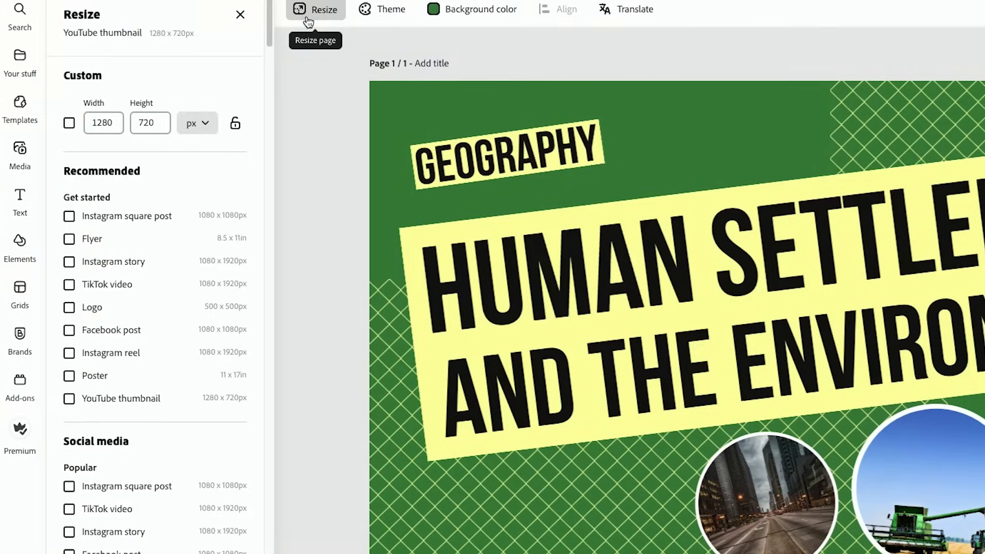
pyautogui.click(135, 534)
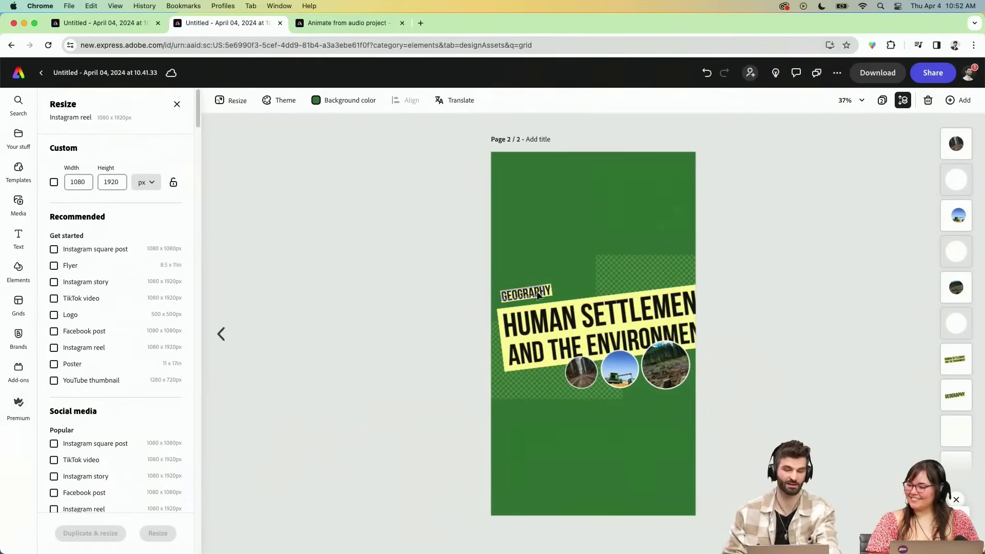
pyautogui.click(614, 280)
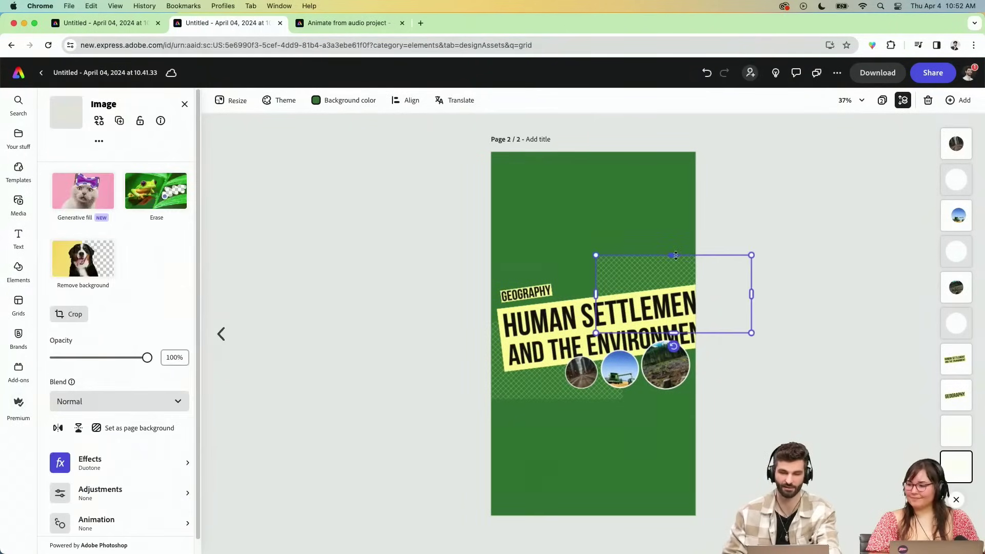
pyautogui.moveTo(675, 254); pyautogui.dragTo(673, 141)
pyautogui.click(538, 388)
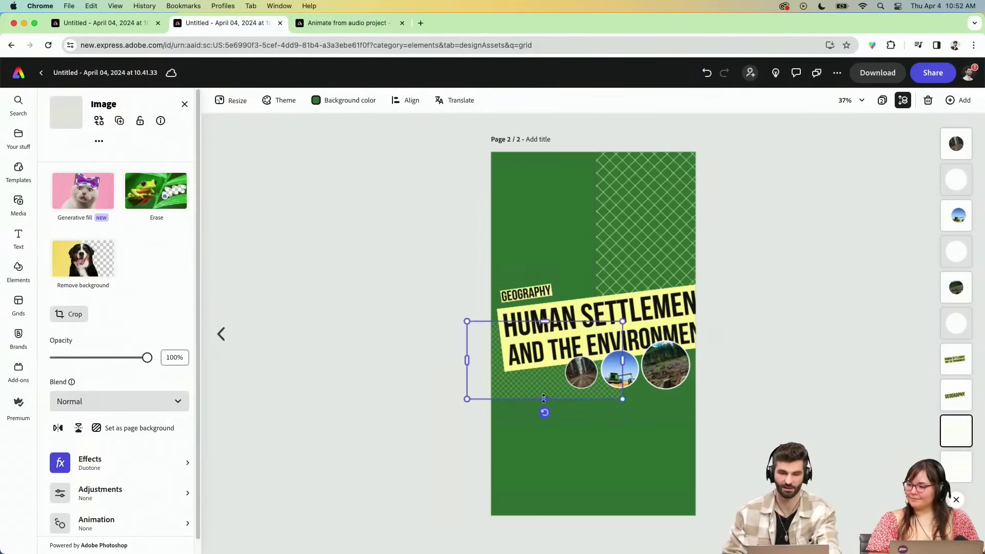
pyautogui.moveTo(544, 400); pyautogui.dragTo(541, 536)
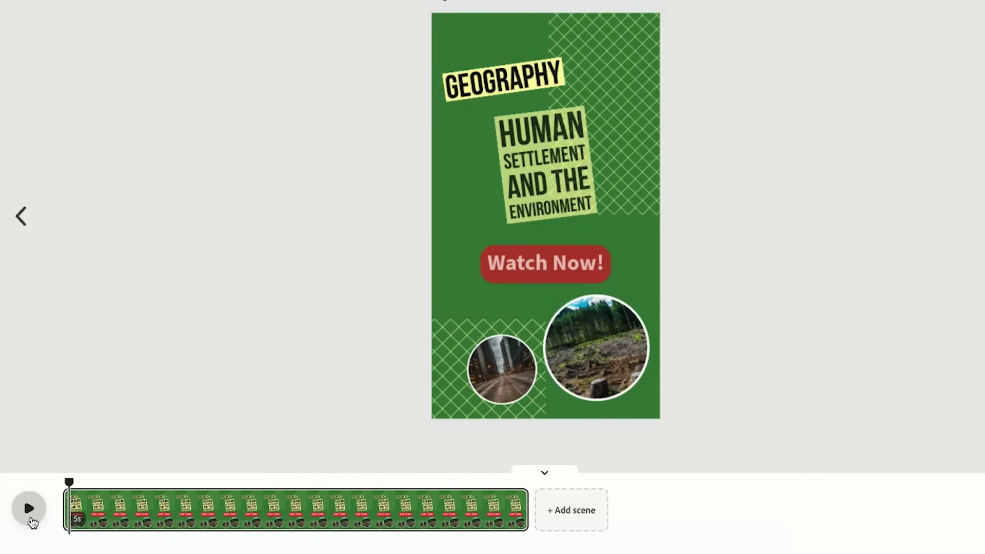
# - Play the 5-second vertical reel's animation preview
pyautogui.click(31, 519)
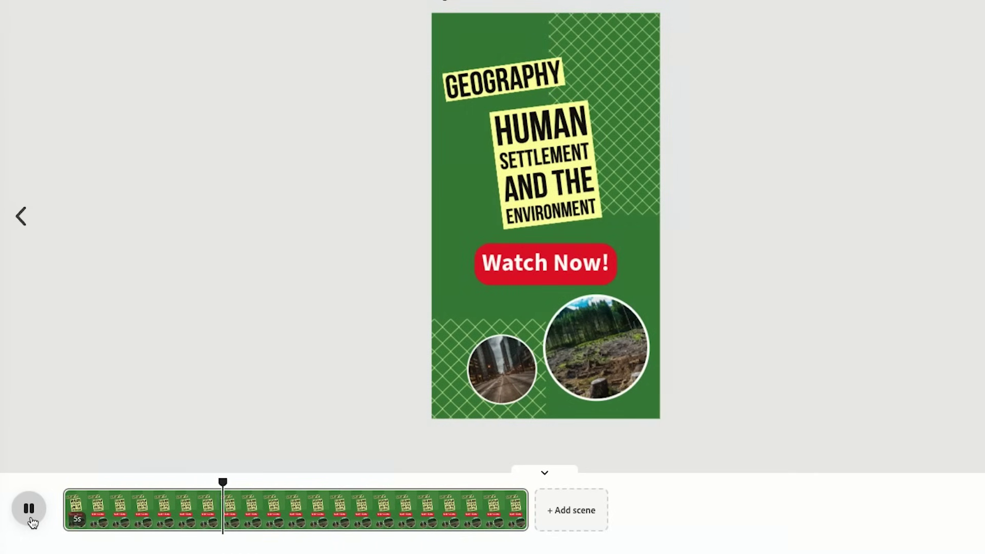